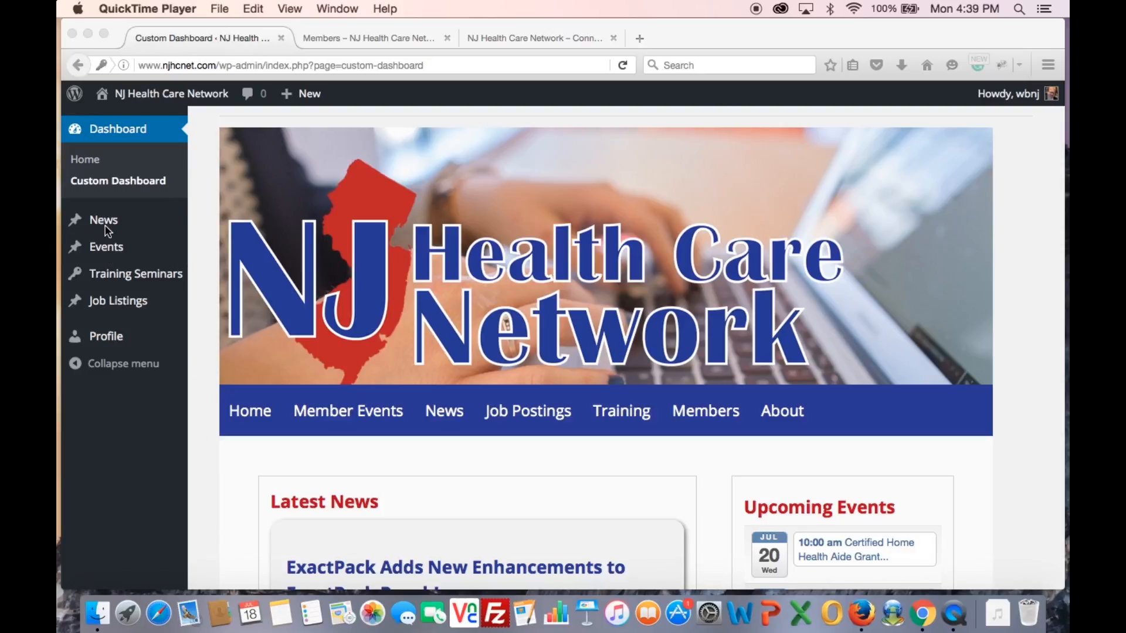
Bring the browser forward and open Events > All Events, which lists no events (All 0)
click(194, 162)
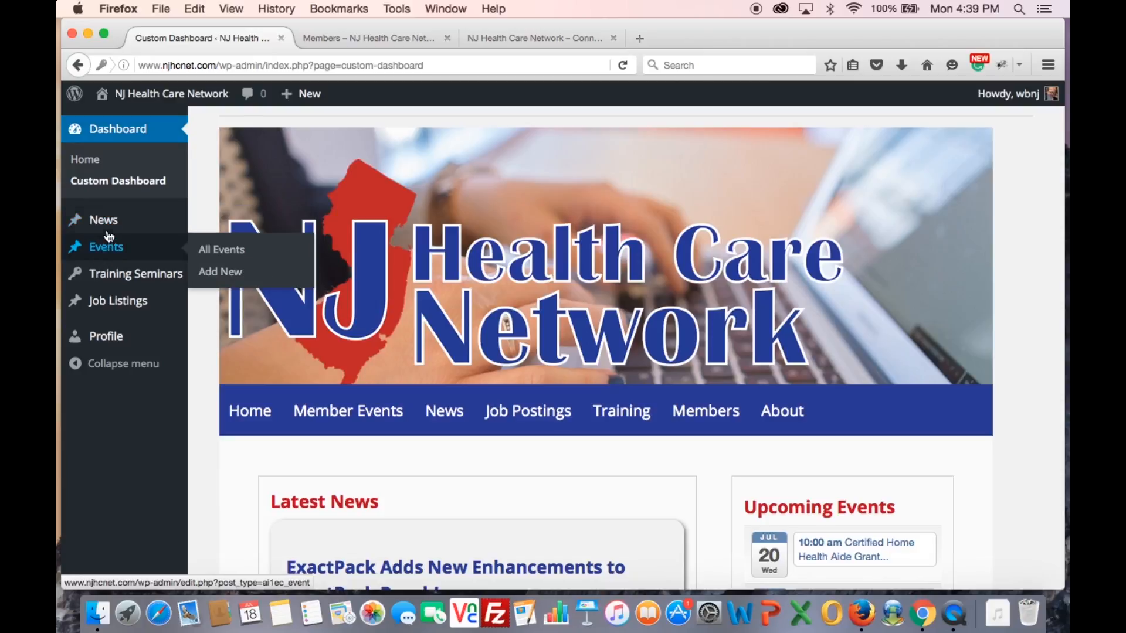
mouse_move(108, 256)
click(212, 252)
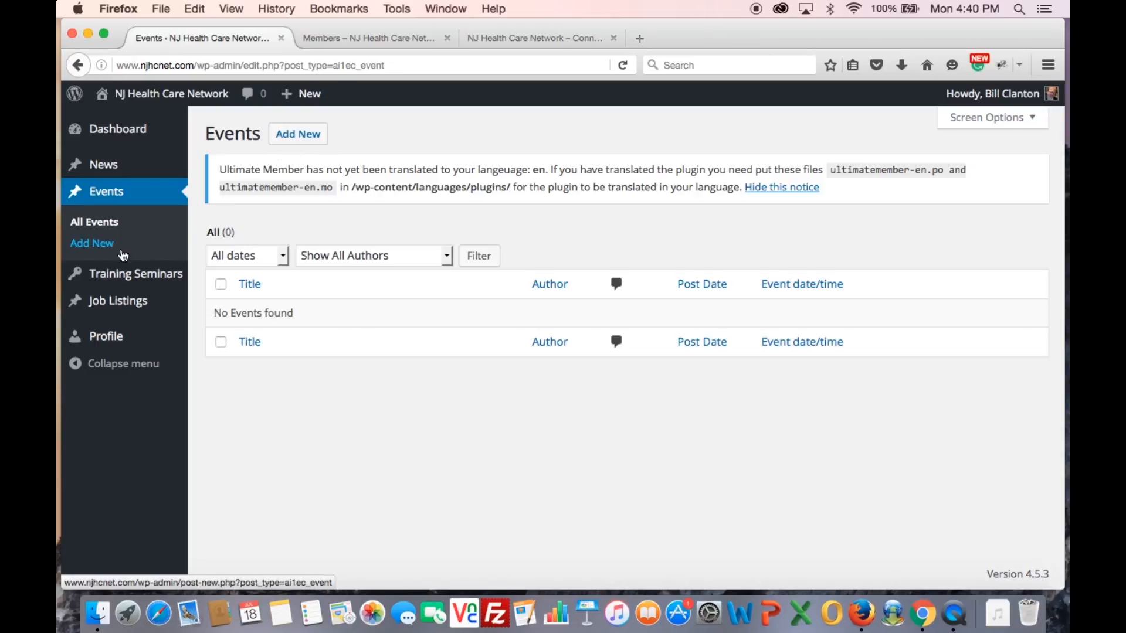
Start a new event with Add New and title it 'Test event'
click(303, 140)
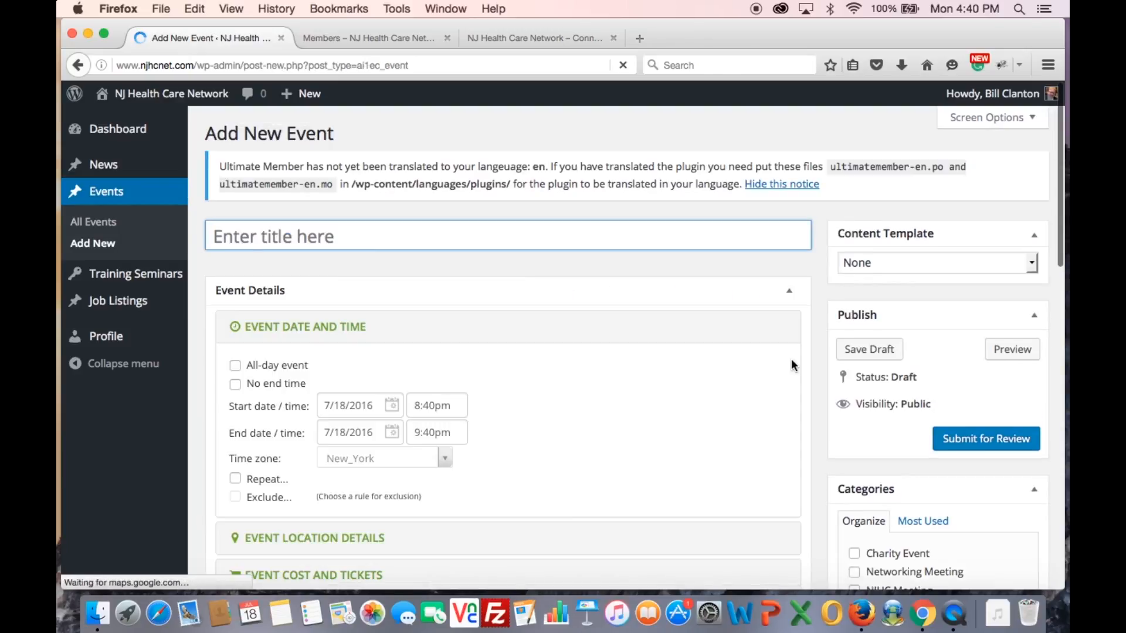
scroll(817, 382, down, 3)
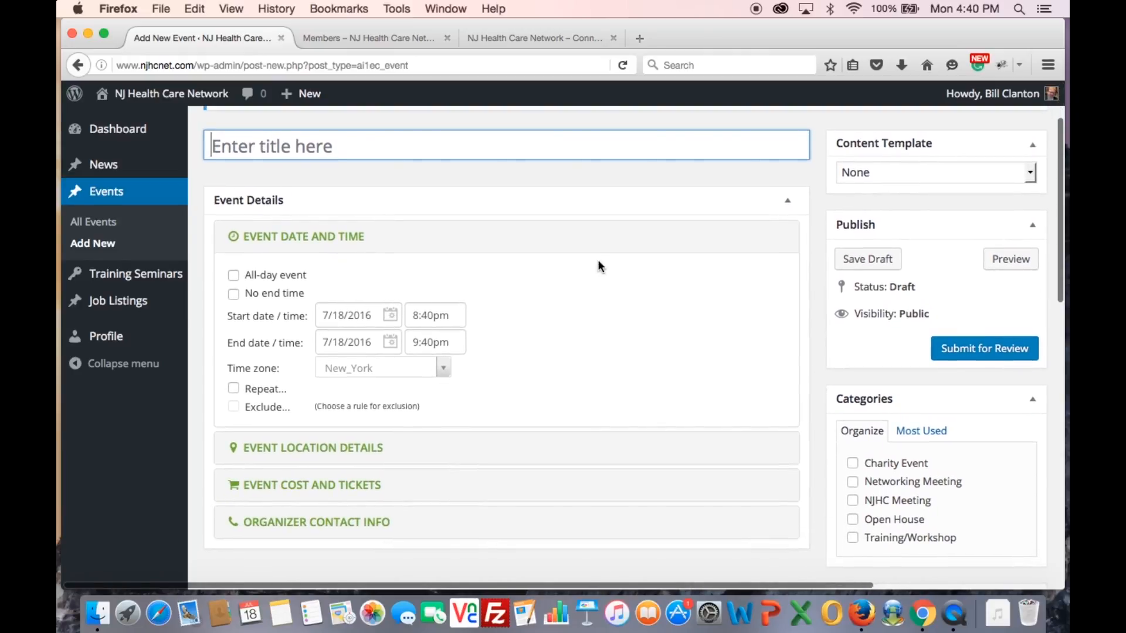
click(257, 149)
text(Test event)
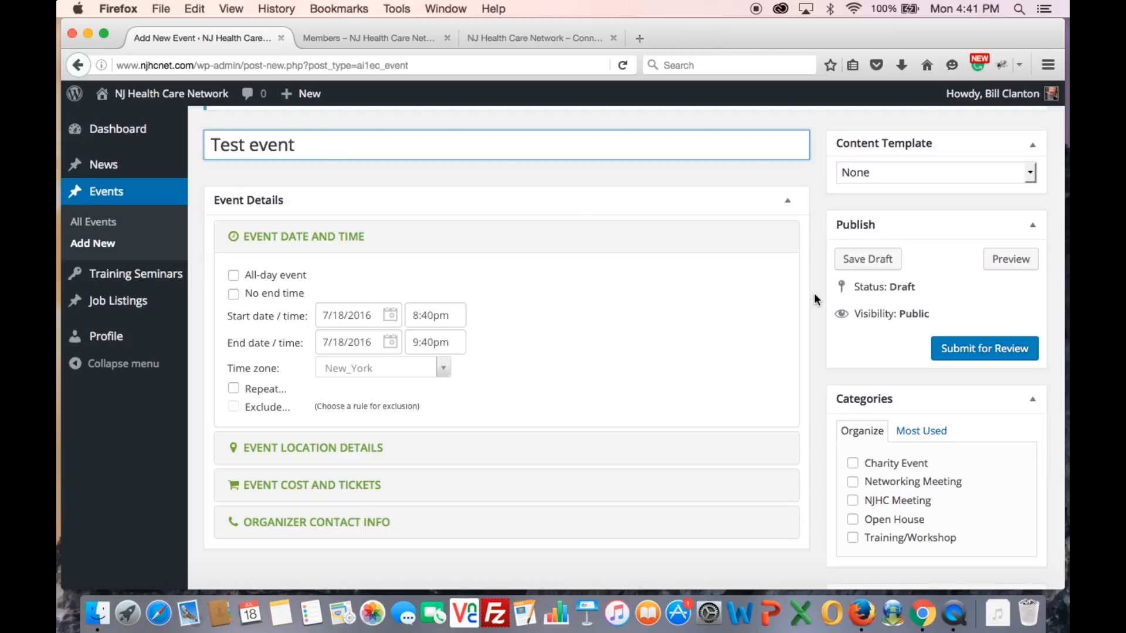
scroll(811, 314, down, 2)
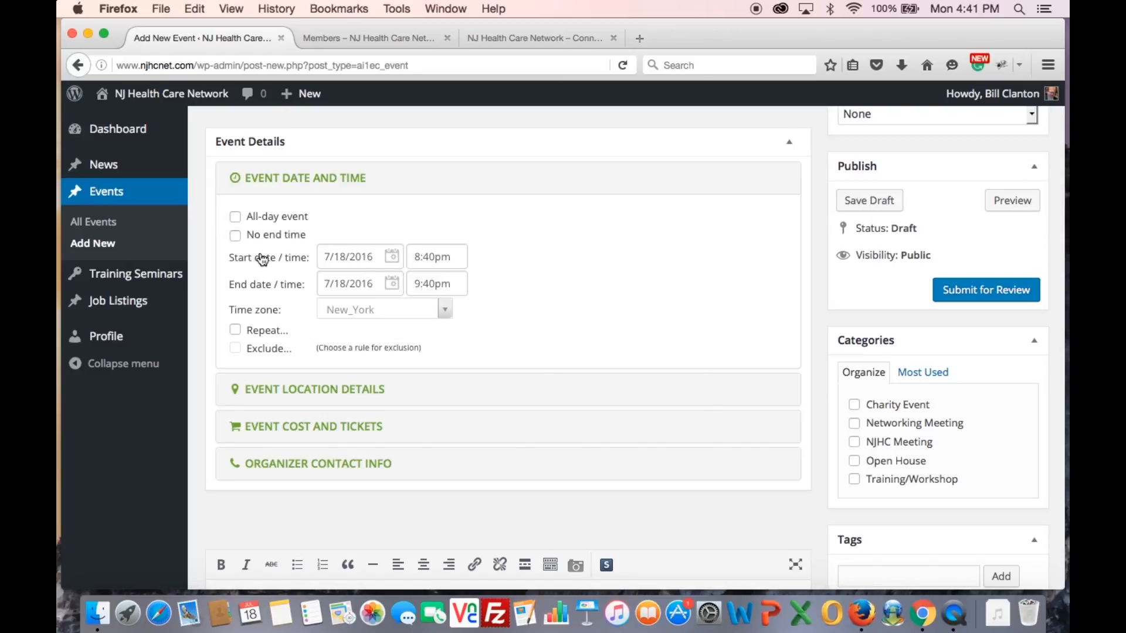
Set the event start date to 7/20/2016 and the start time to 9:00am
click(391, 256)
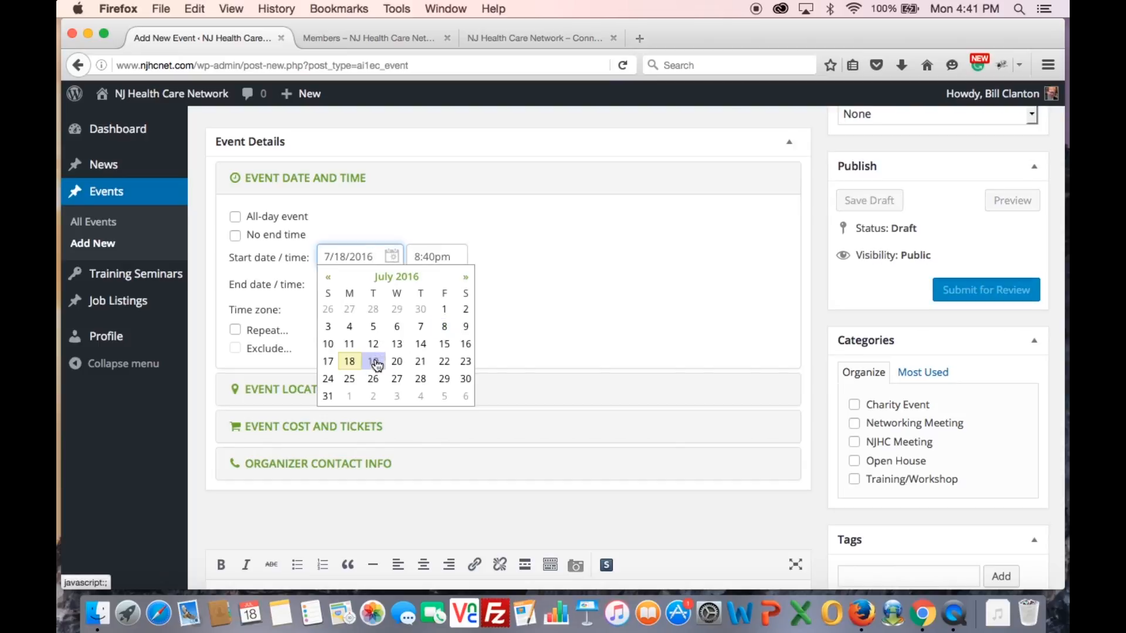
click(396, 363)
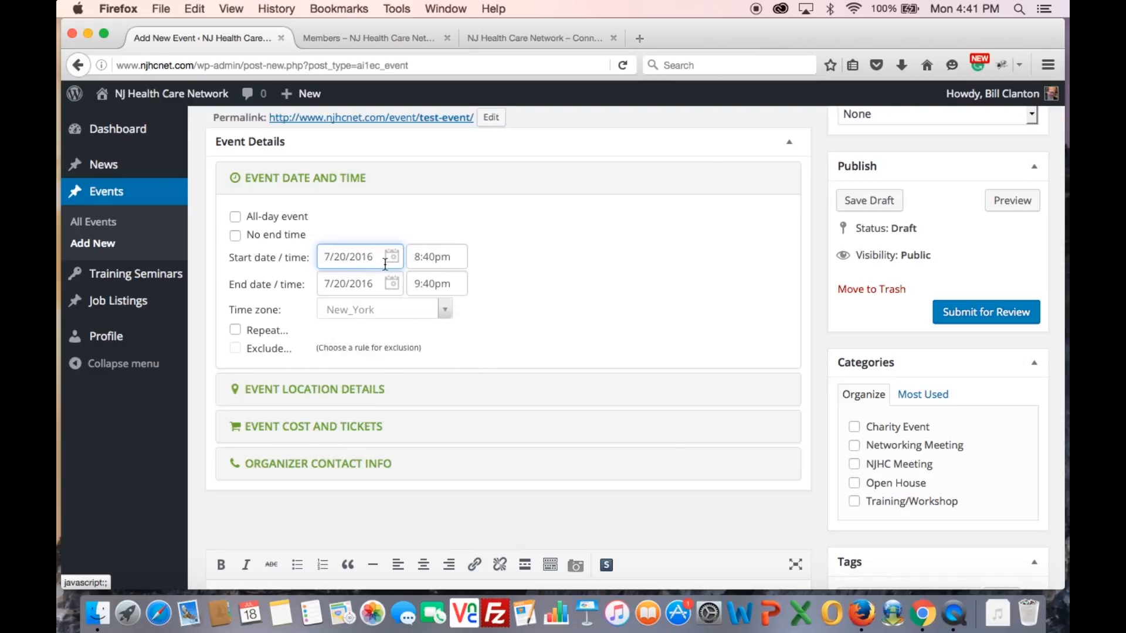
click(420, 258)
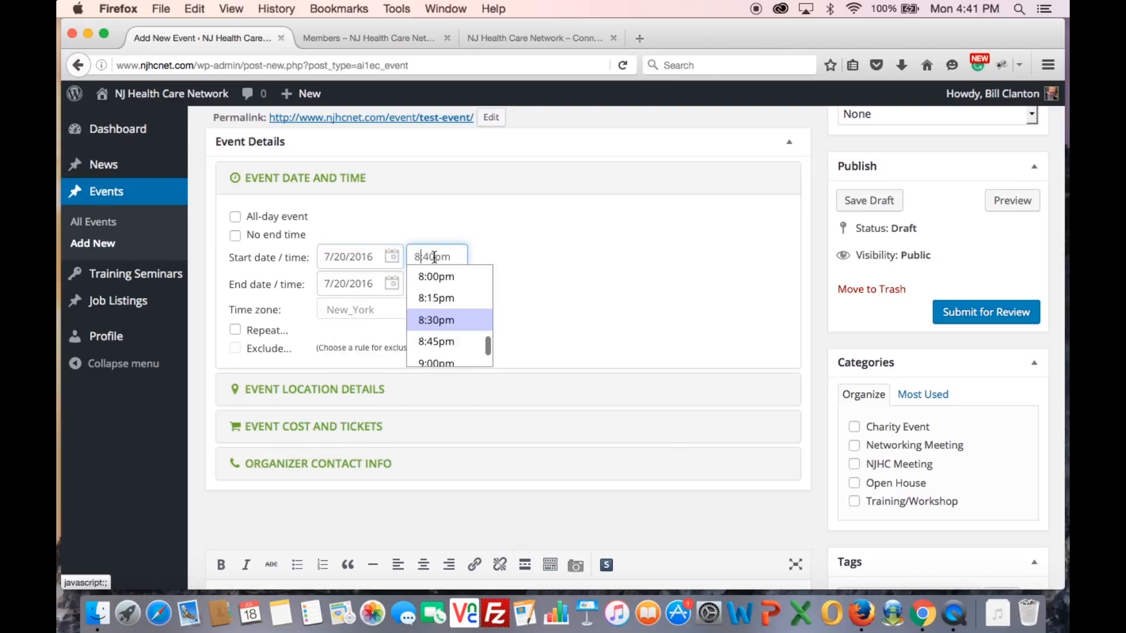
key(BackSpace)
text(9)
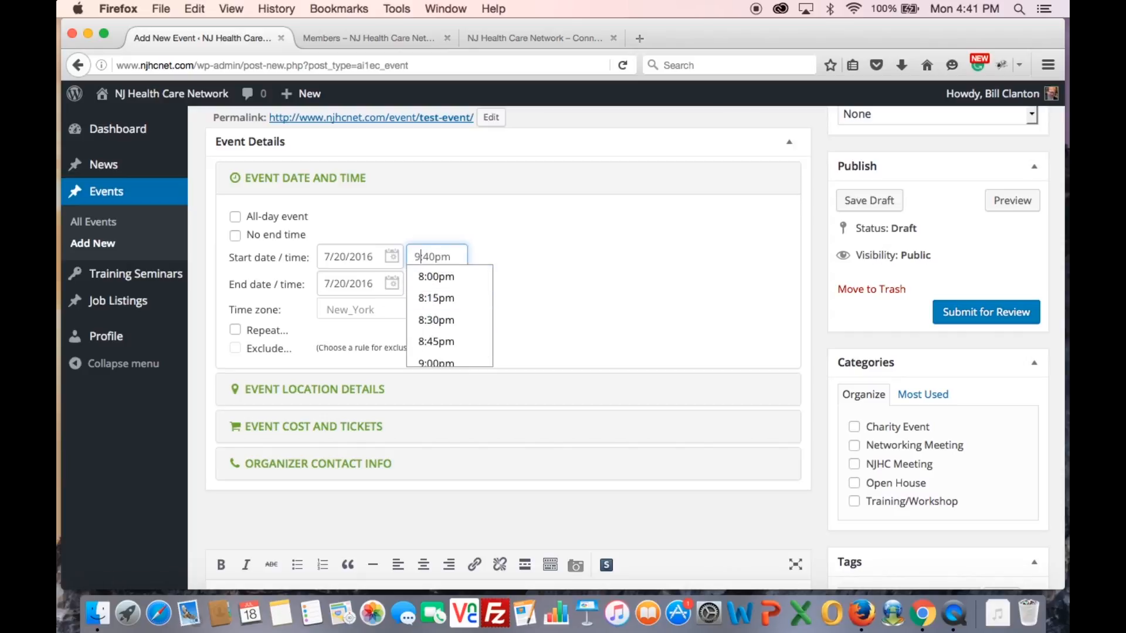
click(434, 256)
key(BackSpace)
key(BackSpace)
scroll(456, 293, up, 3)
scroll(457, 299, up, 15)
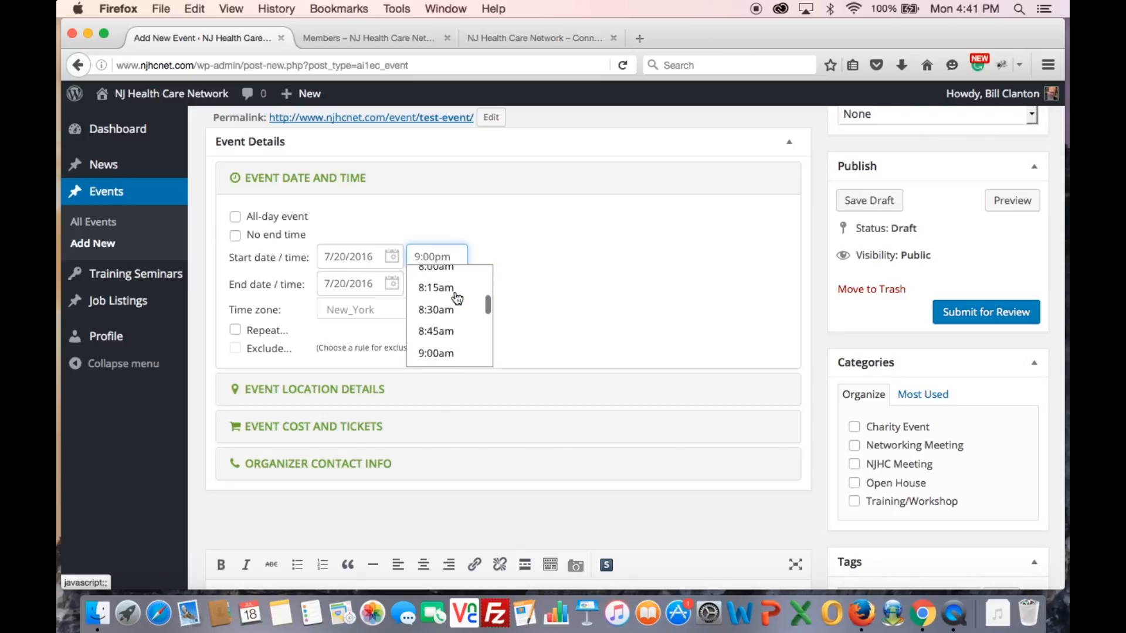
scroll(457, 299, down, 8)
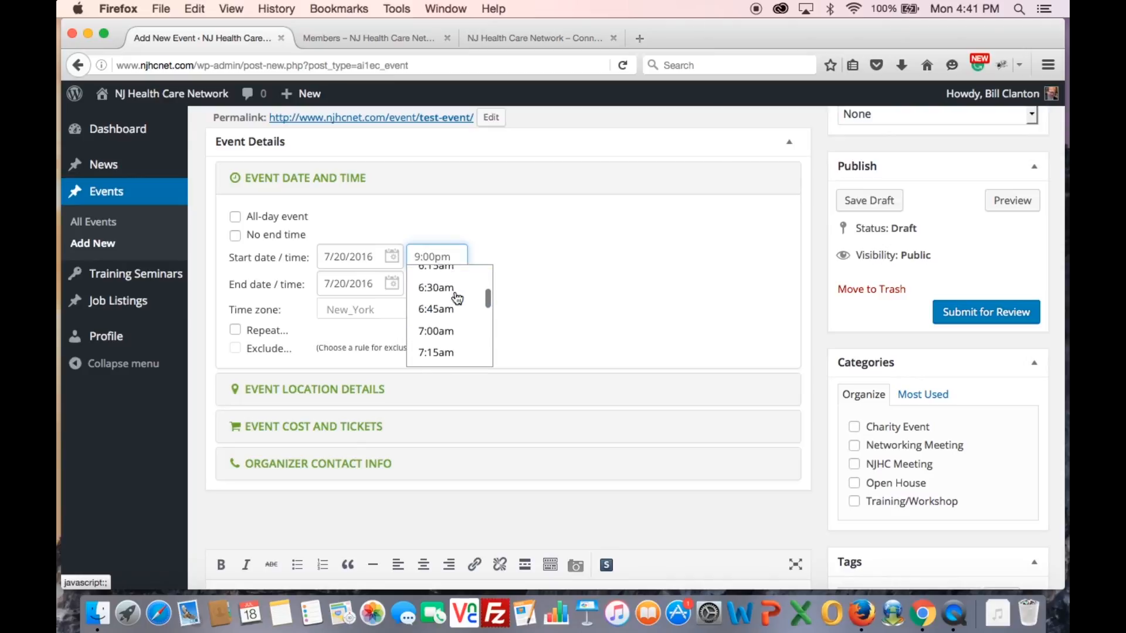
scroll(457, 299, down, 4)
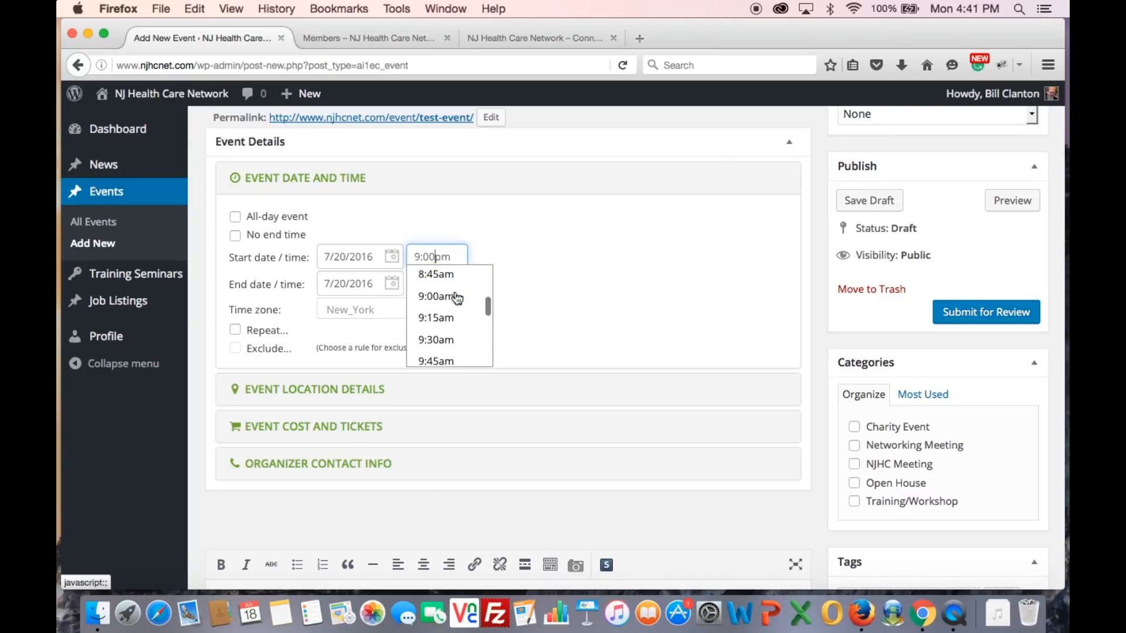
click(447, 297)
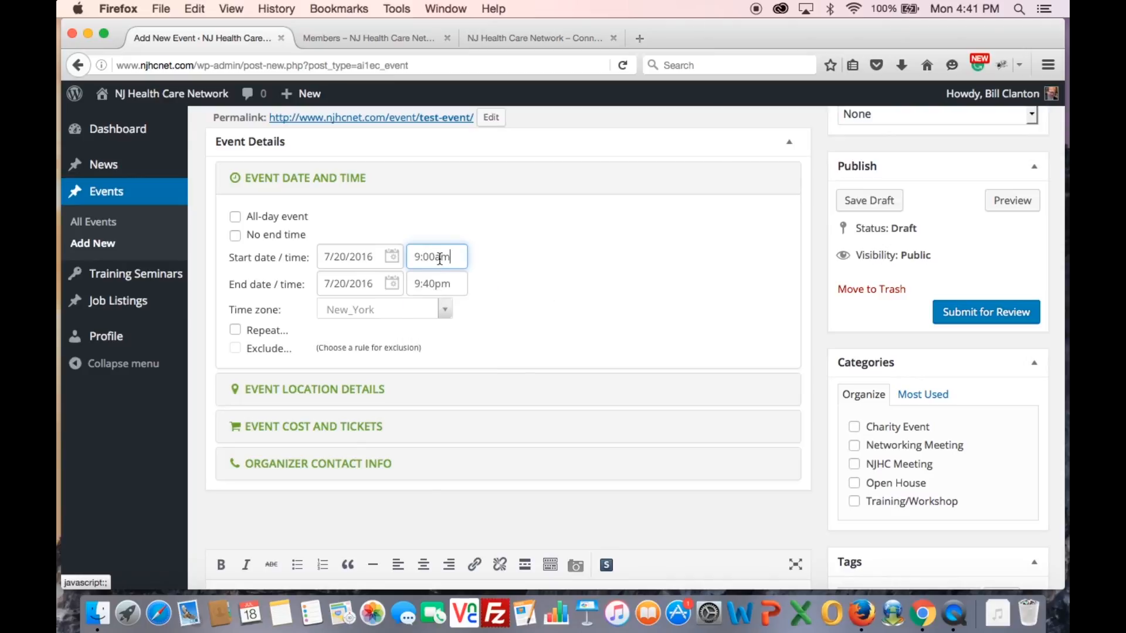
click(491, 289)
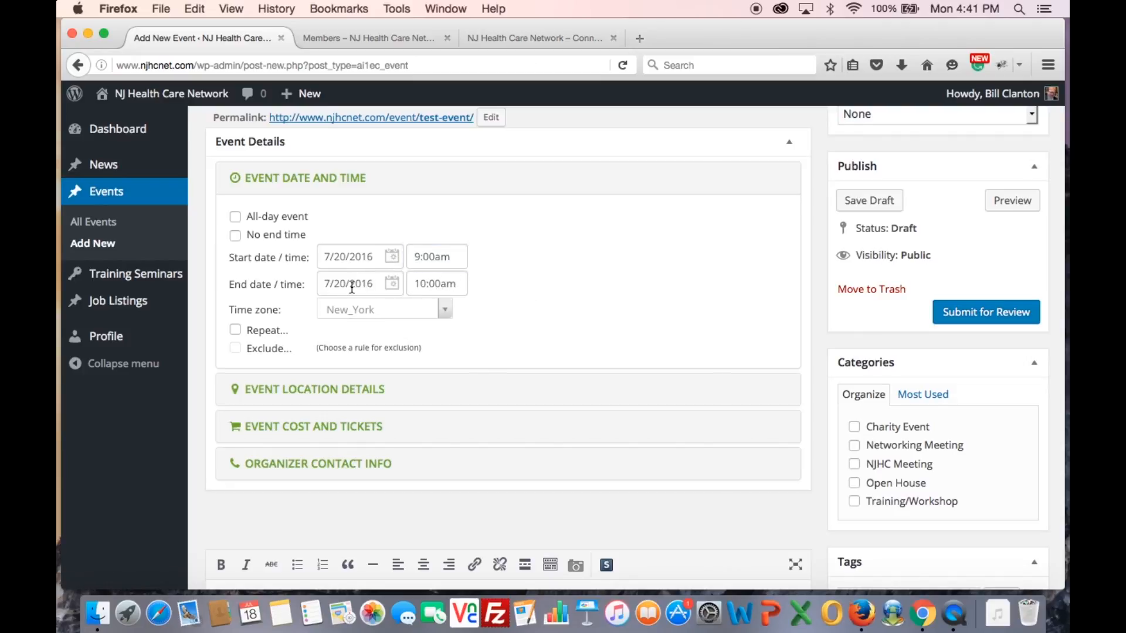
Set the event end time to 11:00am
click(428, 283)
key(BackSpace)
text(1)
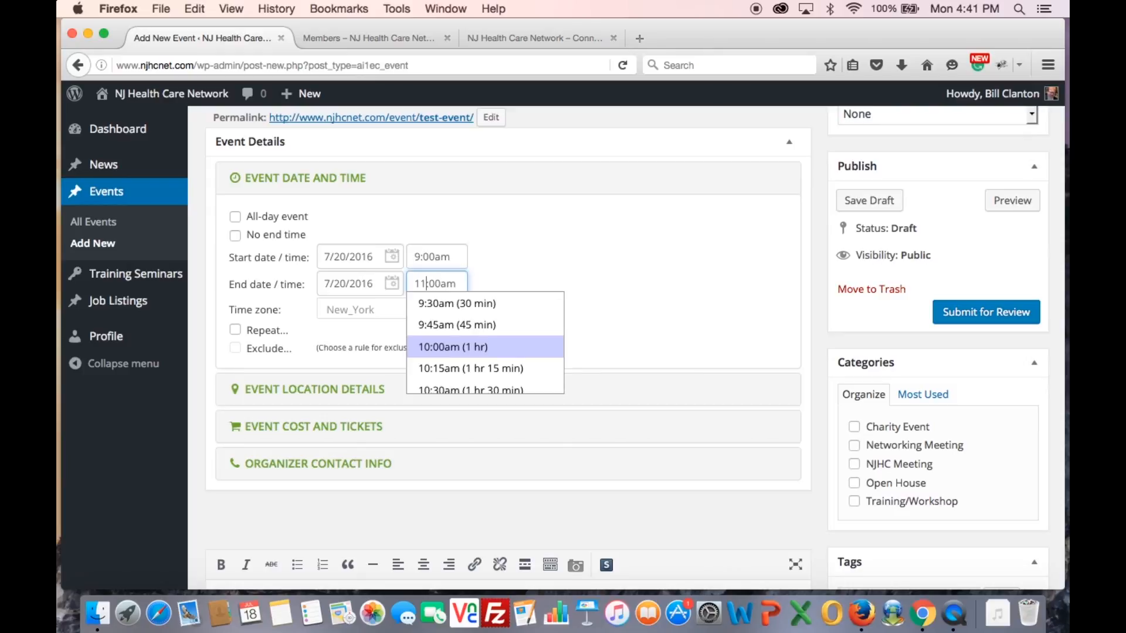
click(533, 270)
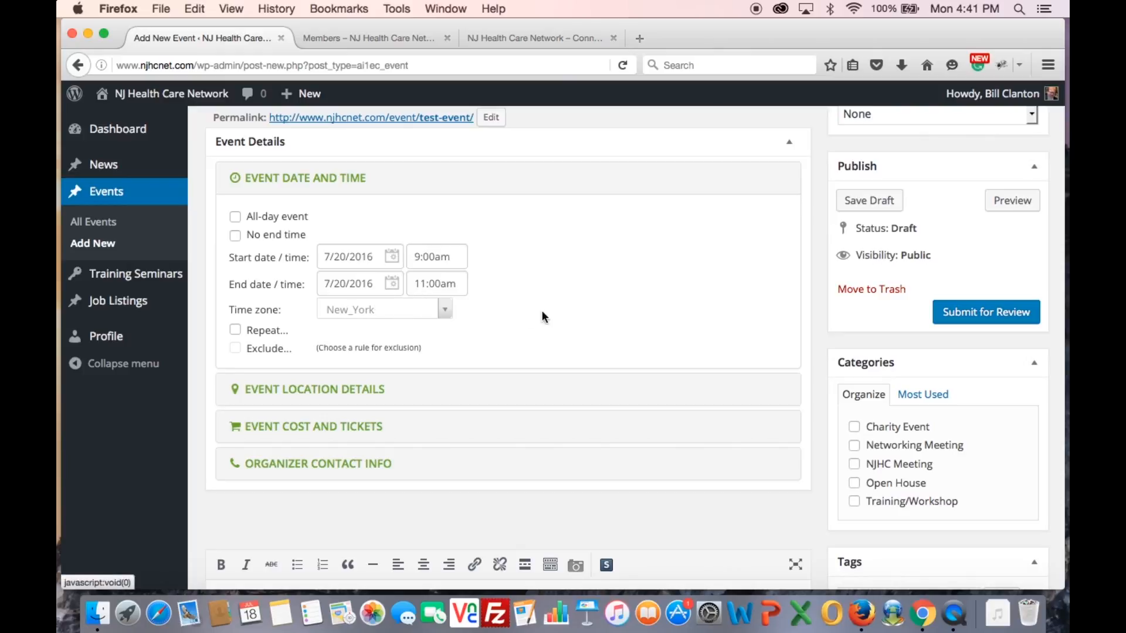
scroll(551, 318, down, 2)
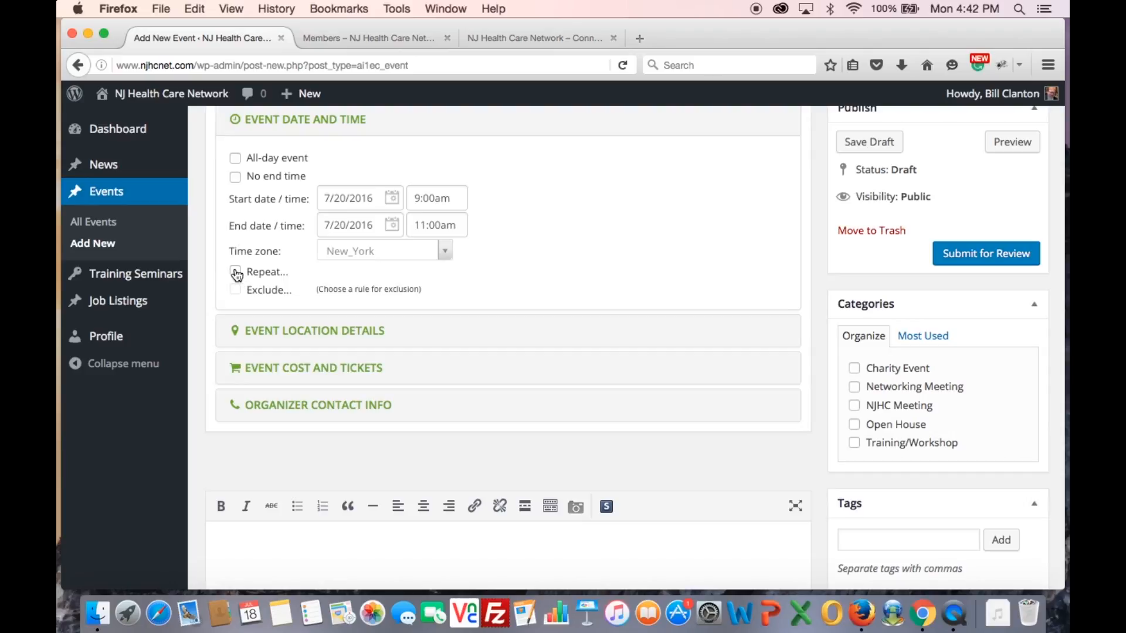
Leave the event non-repeating by cancelling Repeat, and expand Event Location Details
click(235, 272)
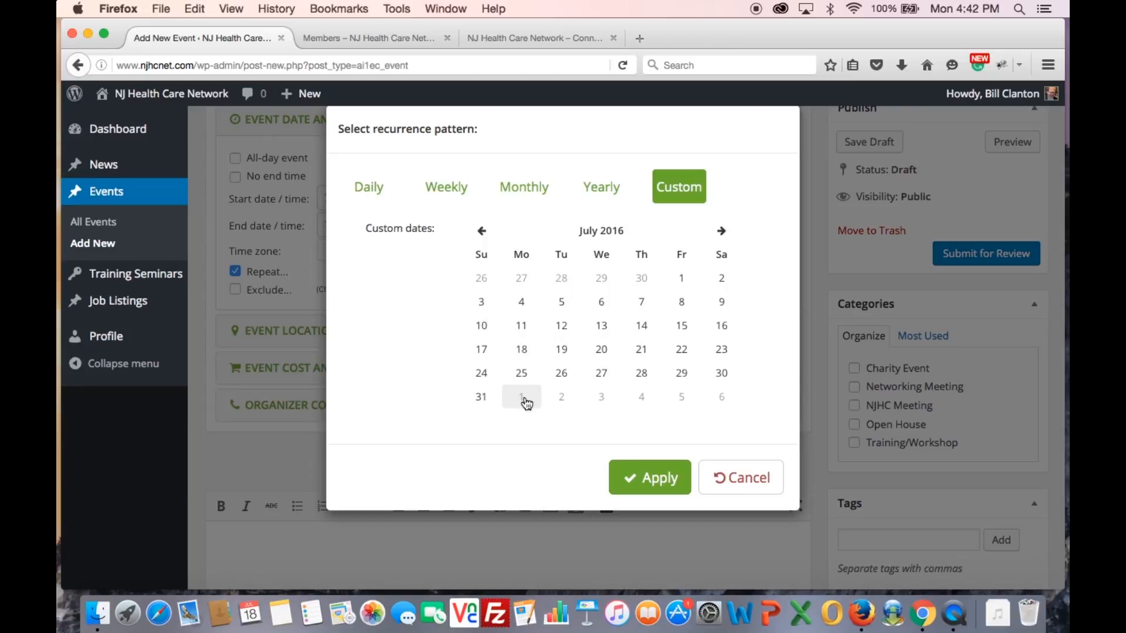
click(752, 483)
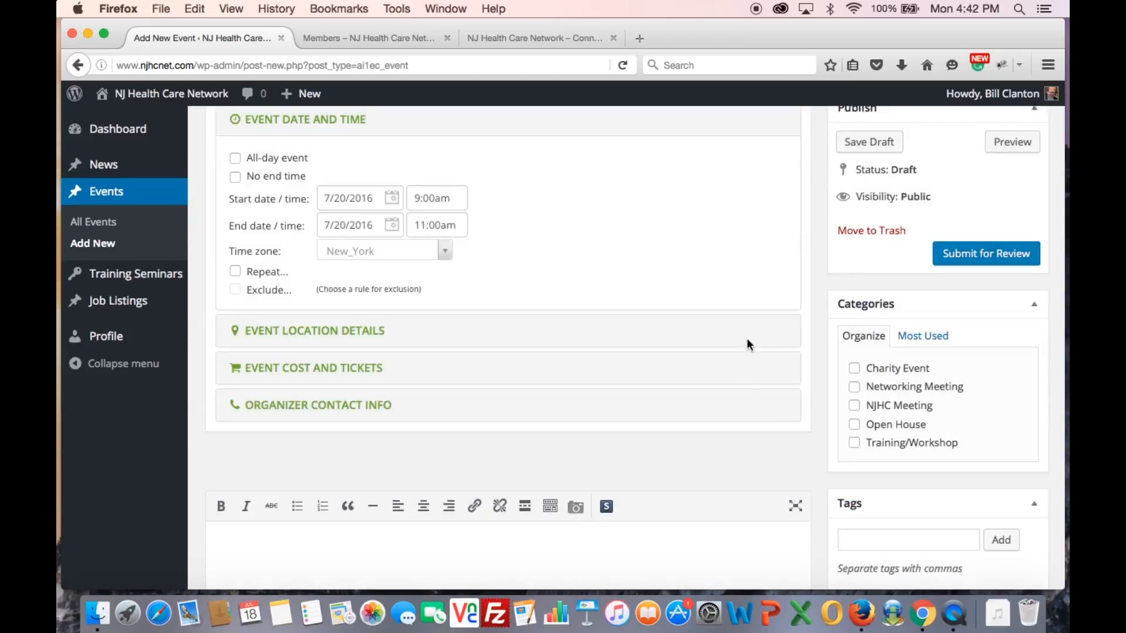
scroll(742, 385, down, 2)
click(338, 288)
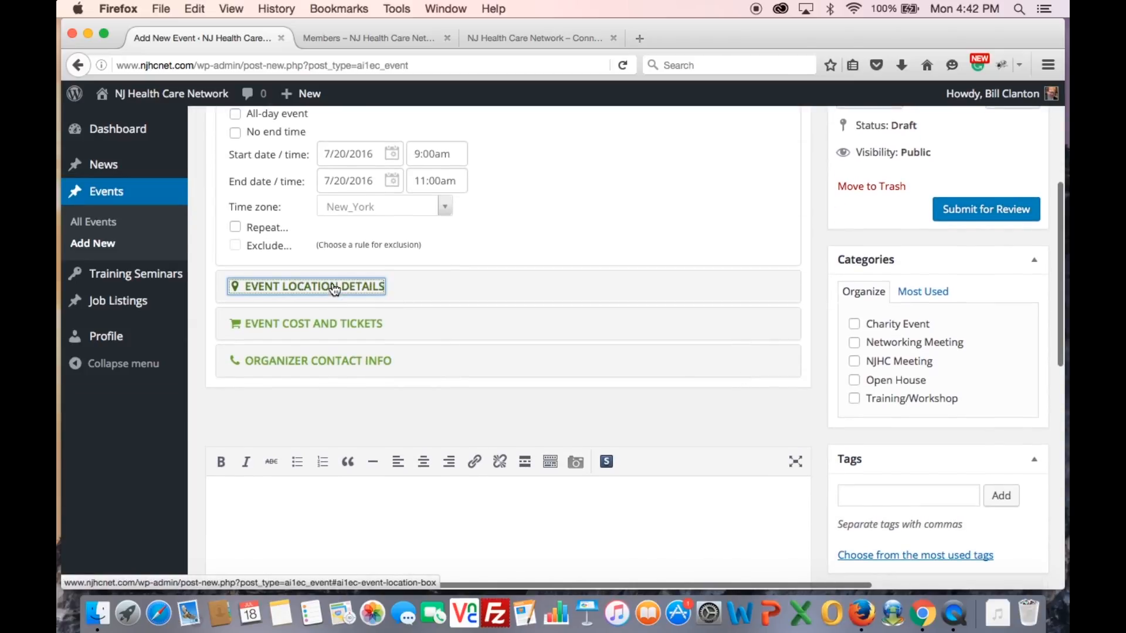
Name the event venue 'My Place'
scroll(624, 296, up, 3)
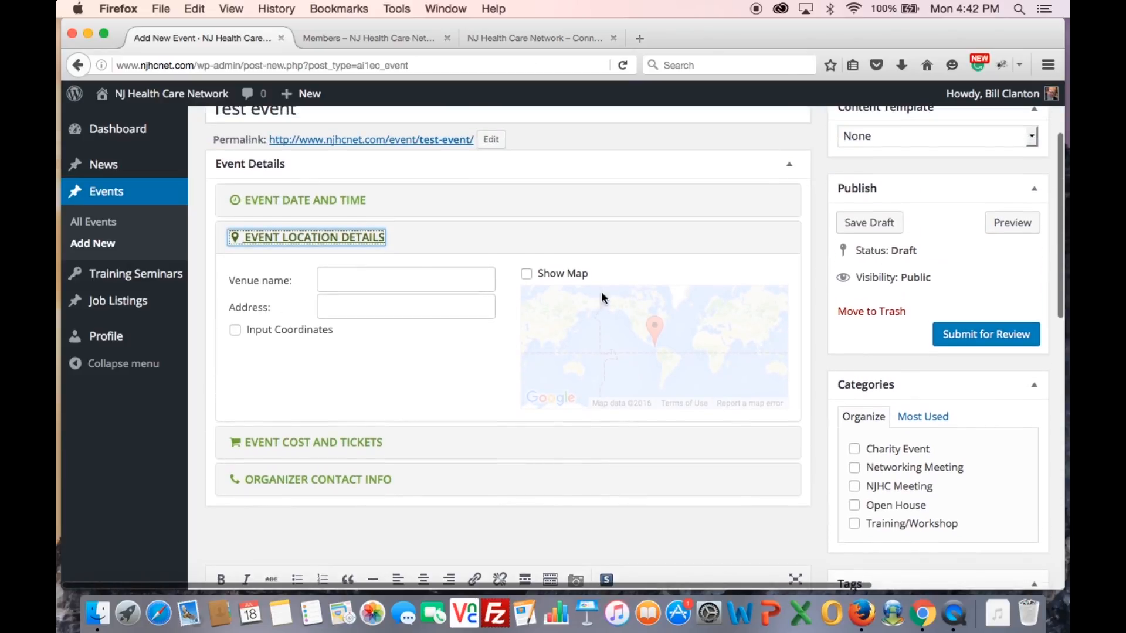
click(351, 281)
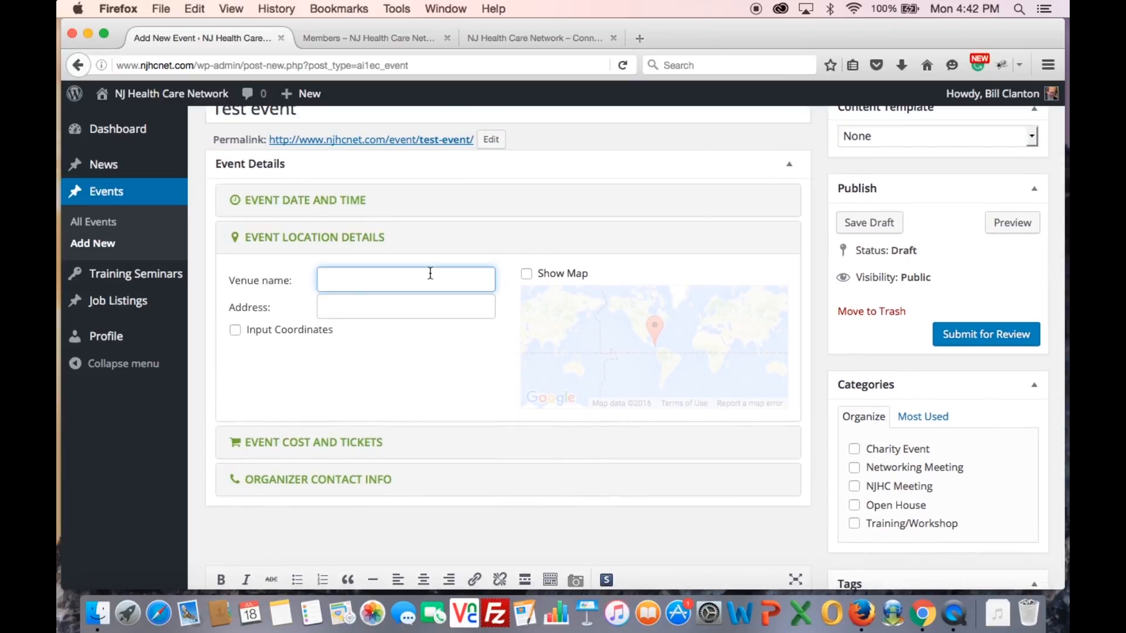
text(My Ho)
key(BackSpace)
key(BackSpace)
text(Place)
click(421, 300)
text(123 str)
text(eet)
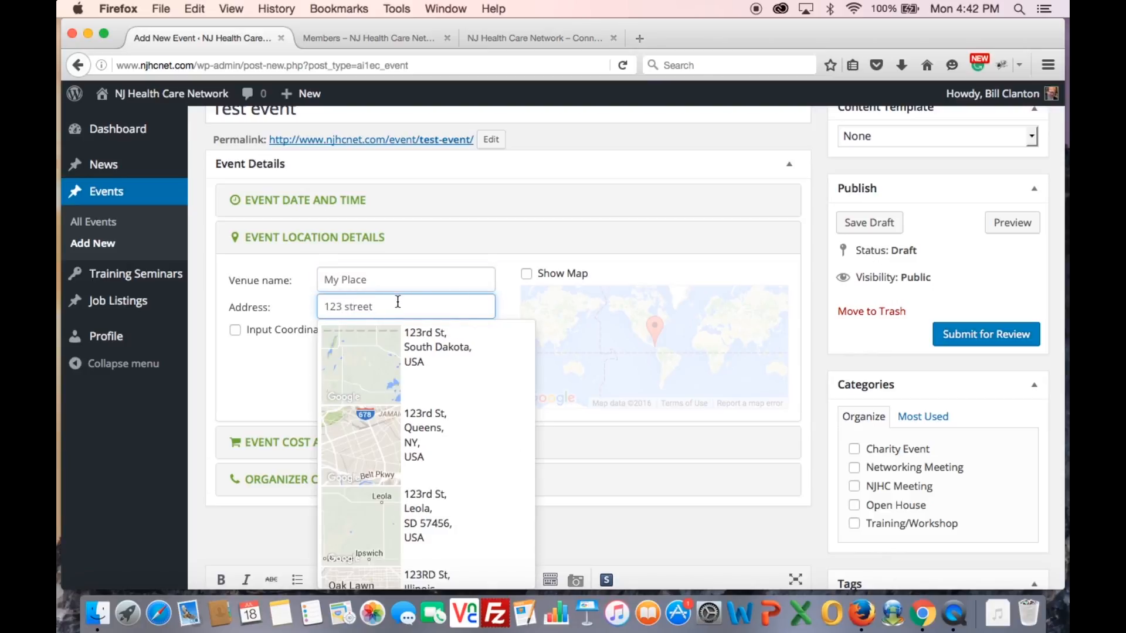
click(427, 346)
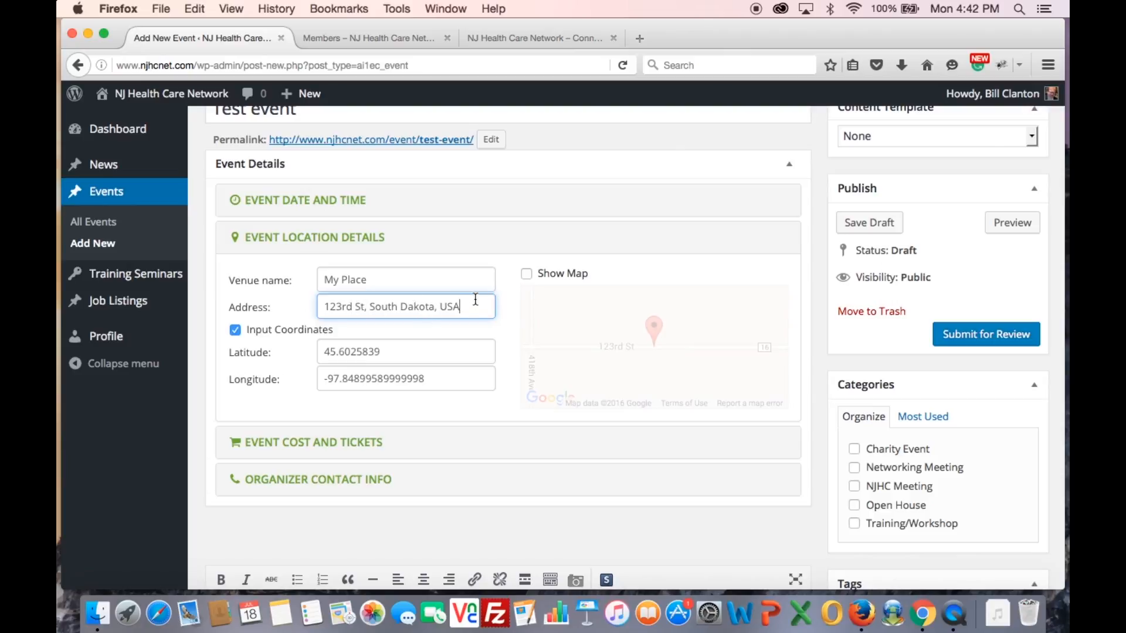
click(527, 274)
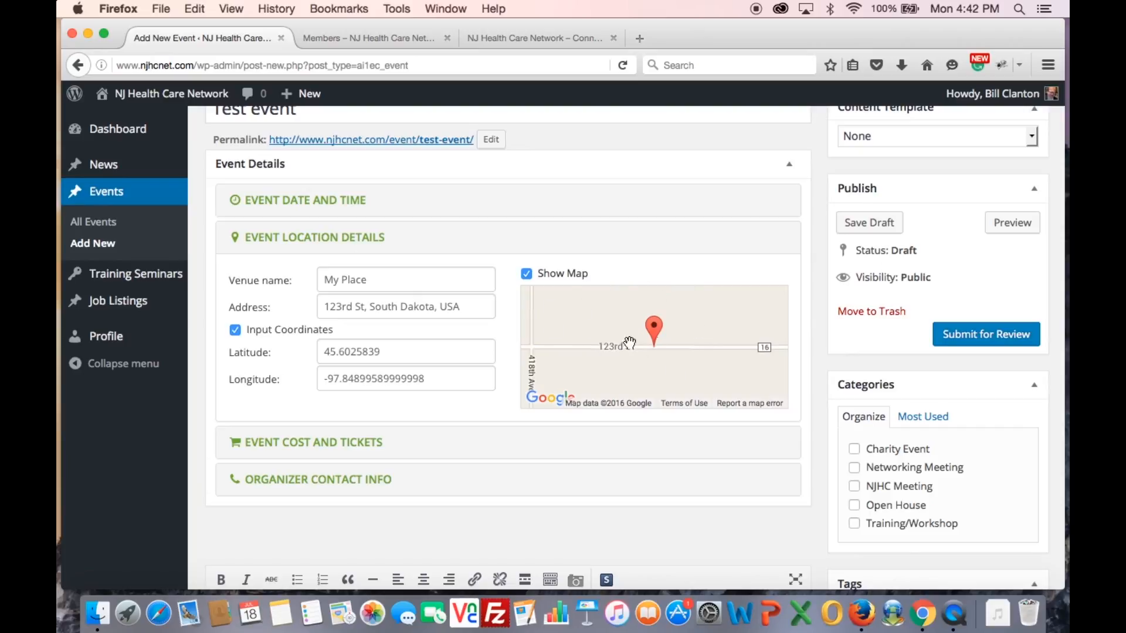
drag(466, 310, 282, 307)
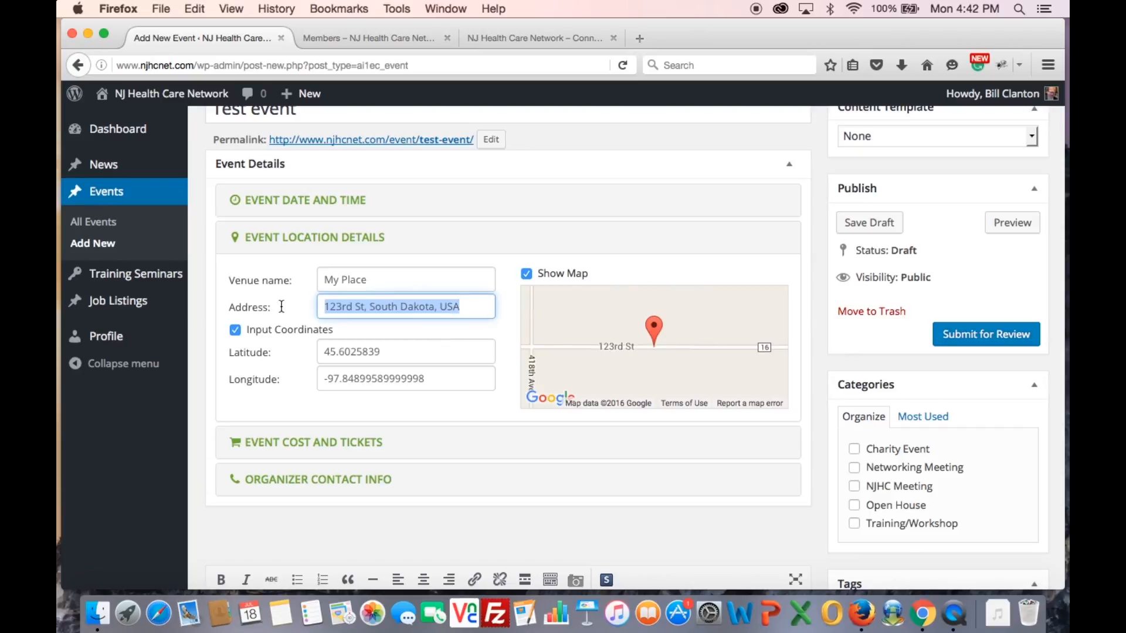
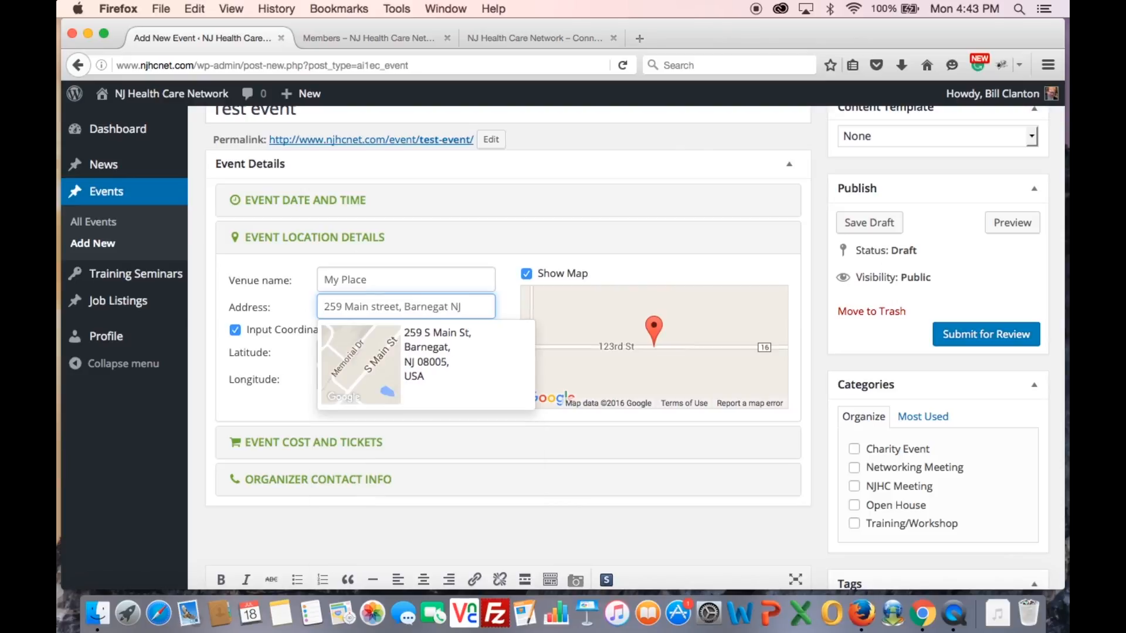
click(385, 361)
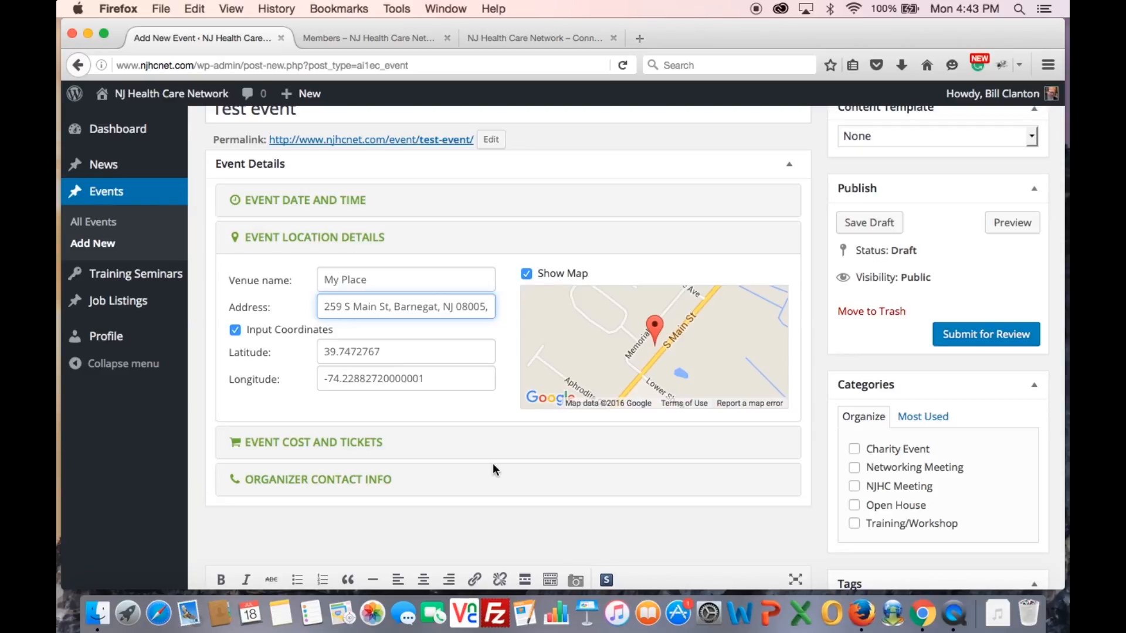
click(345, 442)
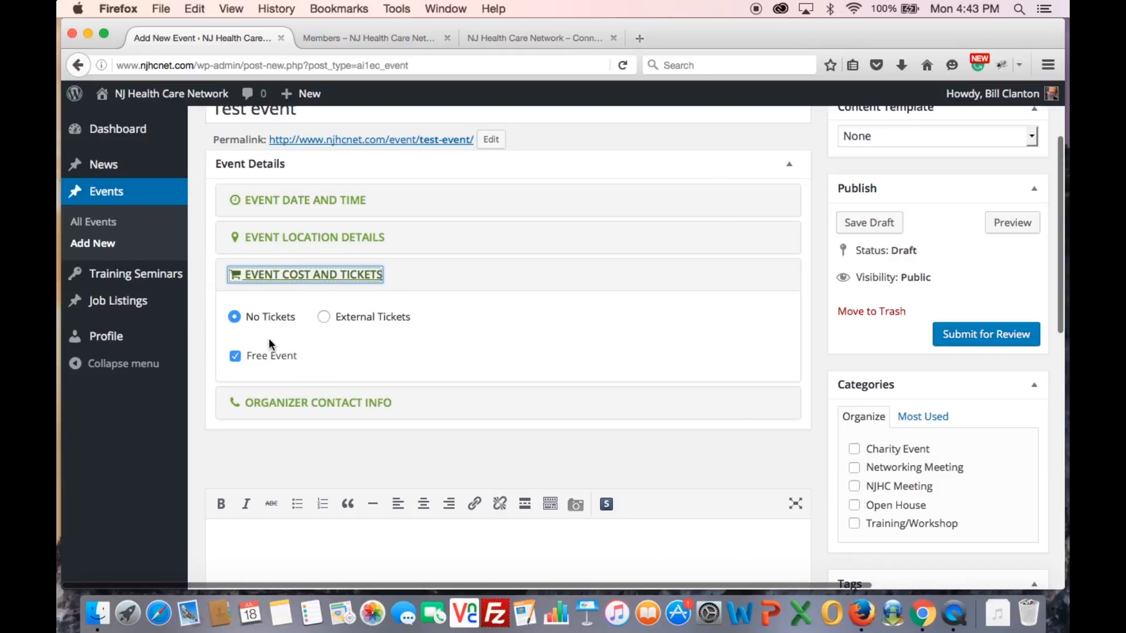
Keep the event marked as a Free Event and expand Organizer Contact Info
click(235, 355)
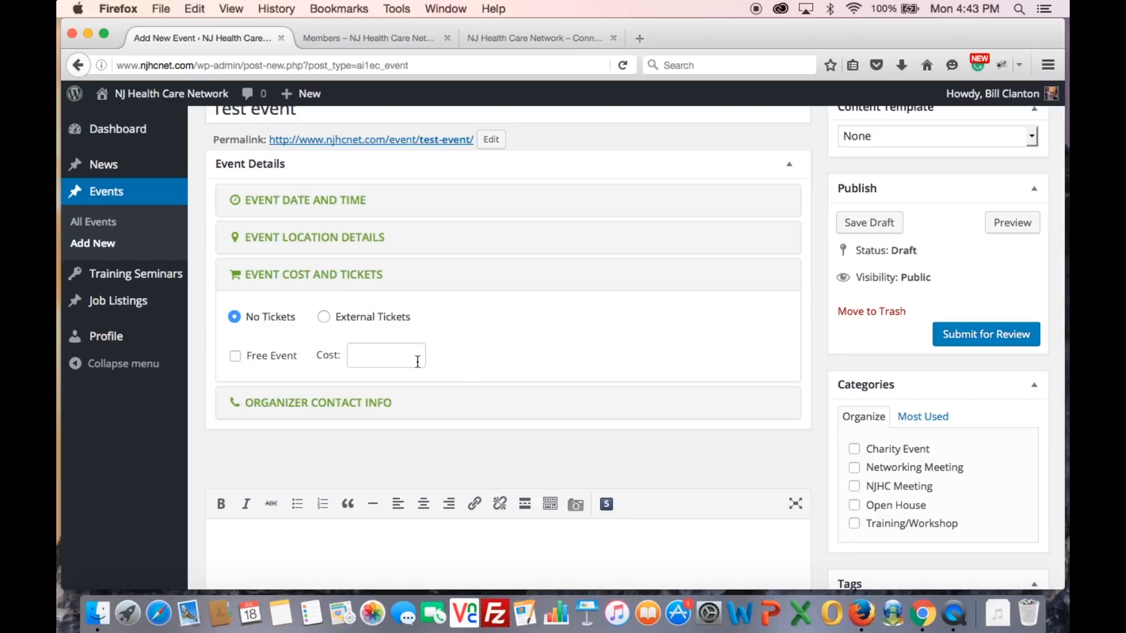
click(378, 351)
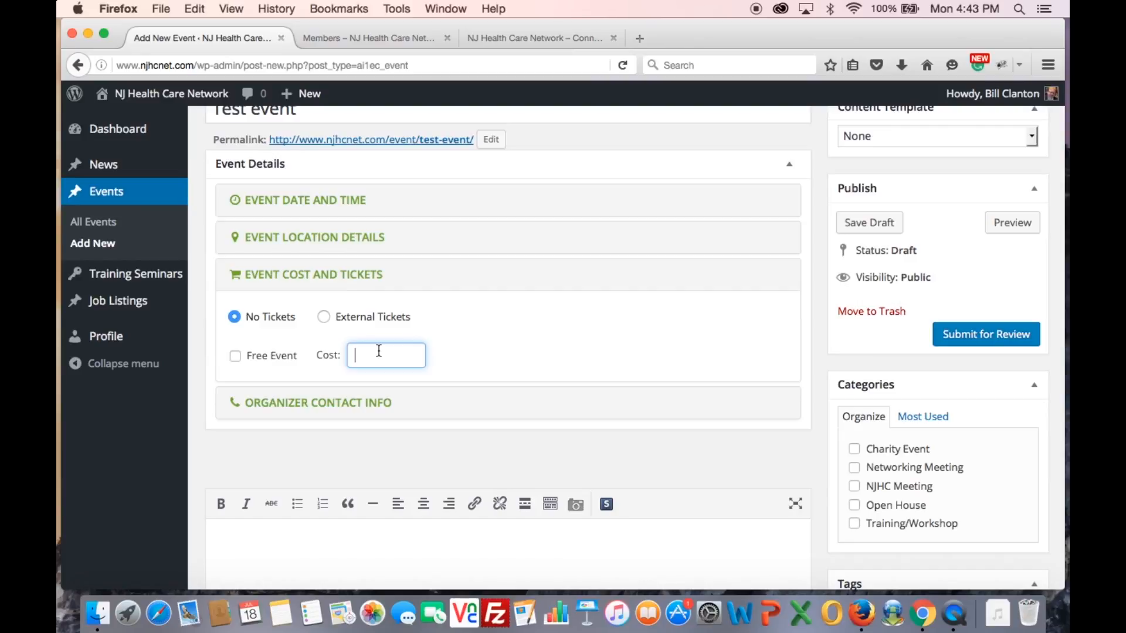
click(235, 355)
scroll(514, 389, down, 2)
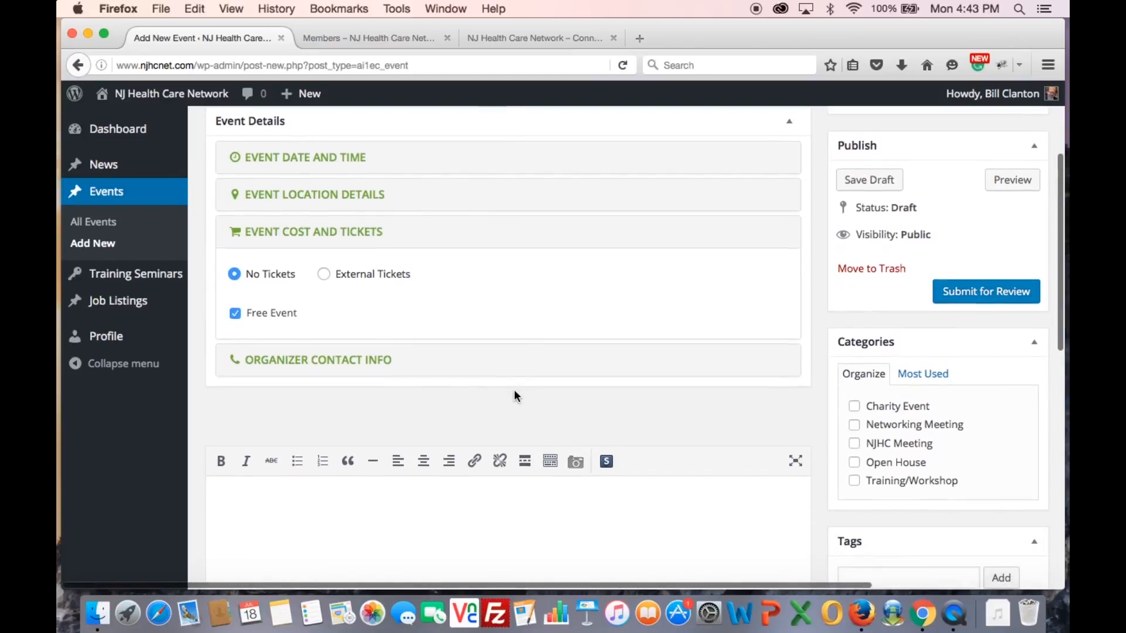
click(340, 360)
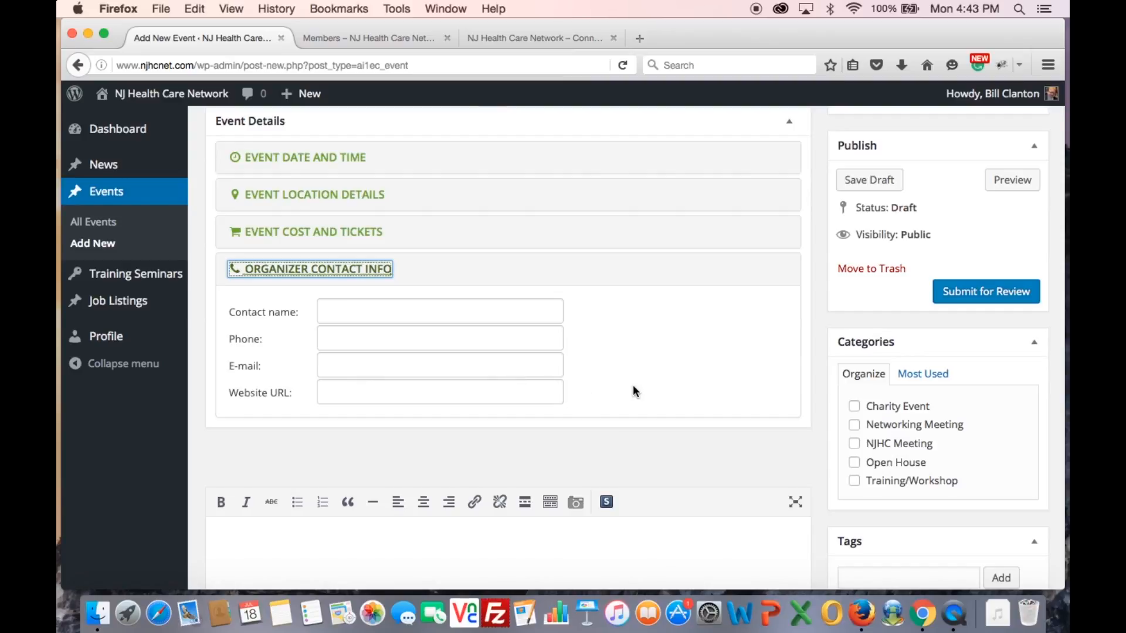
scroll(632, 385, down, 3)
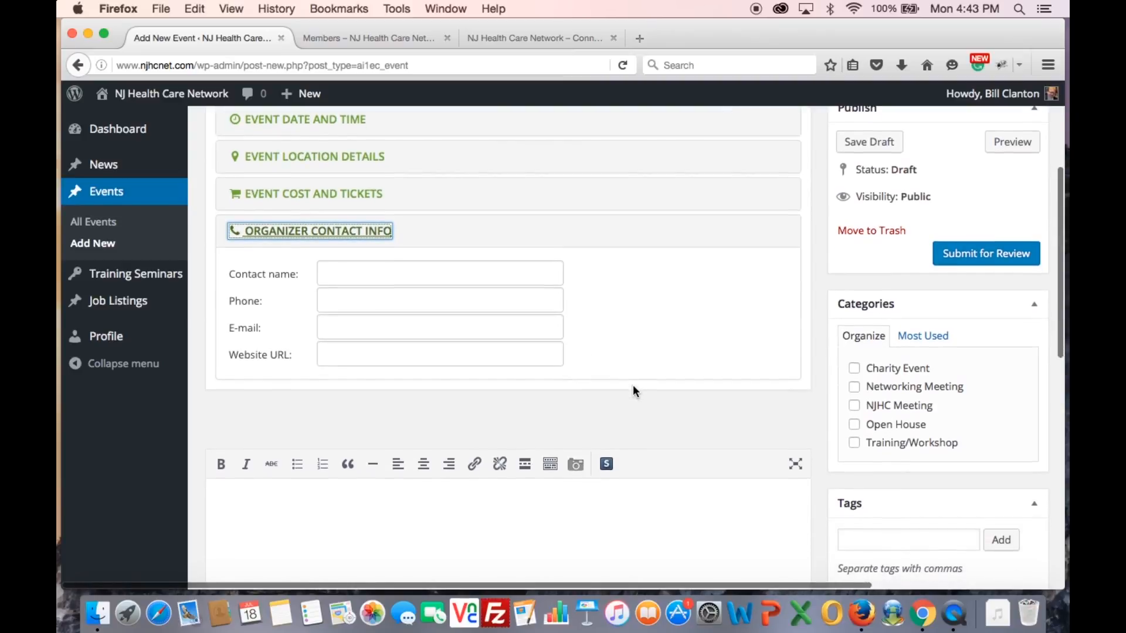
scroll(632, 385, up, 1)
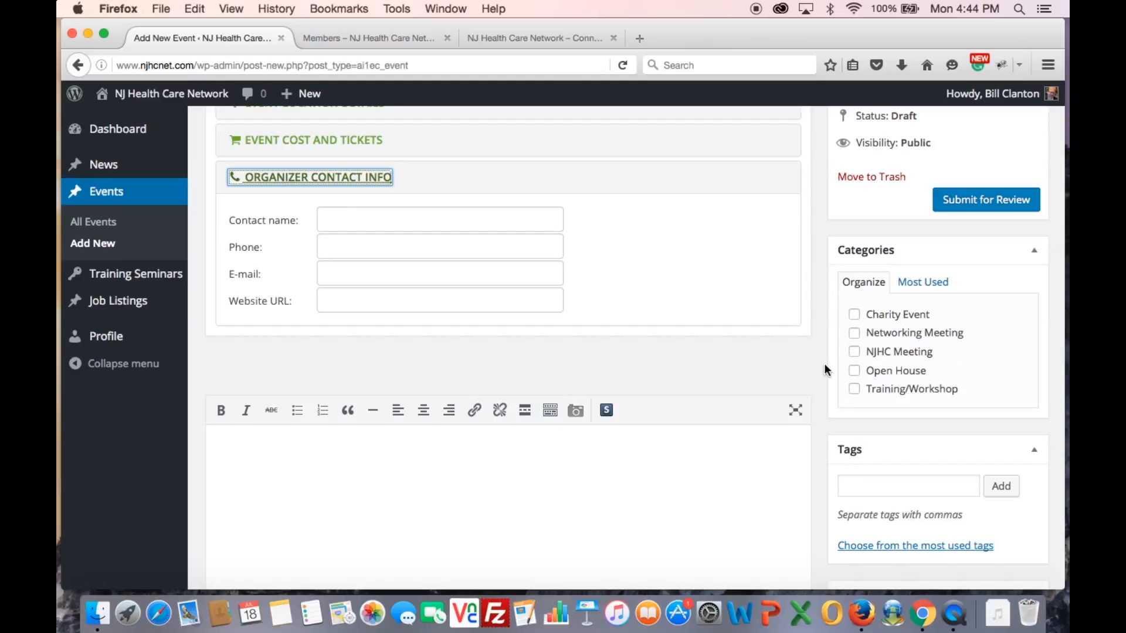
Leave Training/Workshop as the only ticked event category
click(854, 316)
click(854, 316)
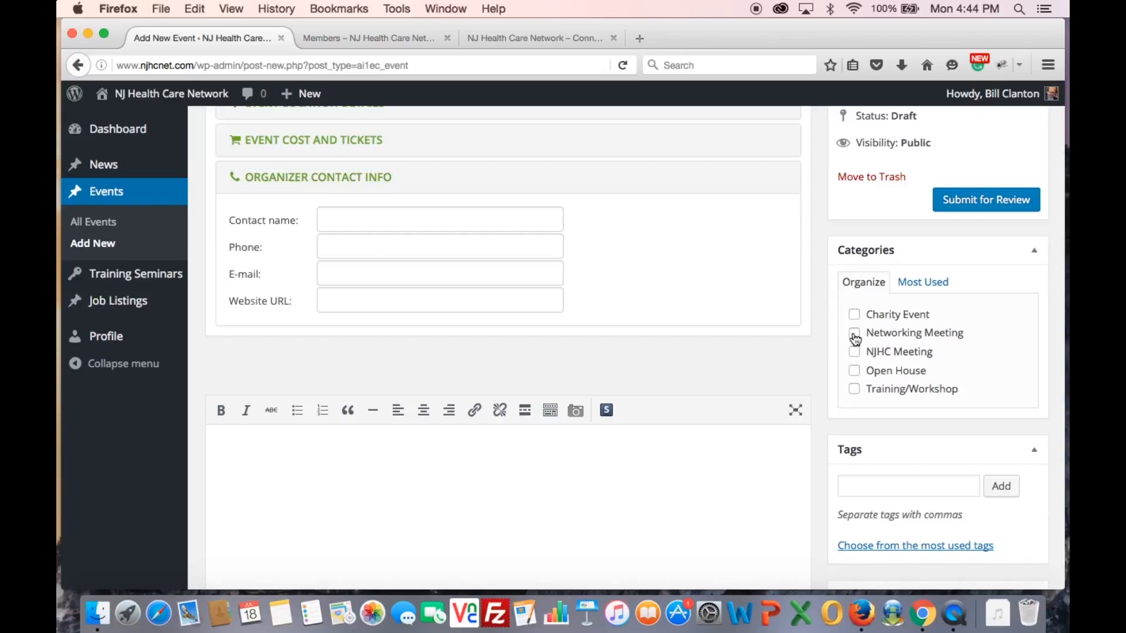
click(856, 339)
click(855, 390)
scroll(823, 383, down, 5)
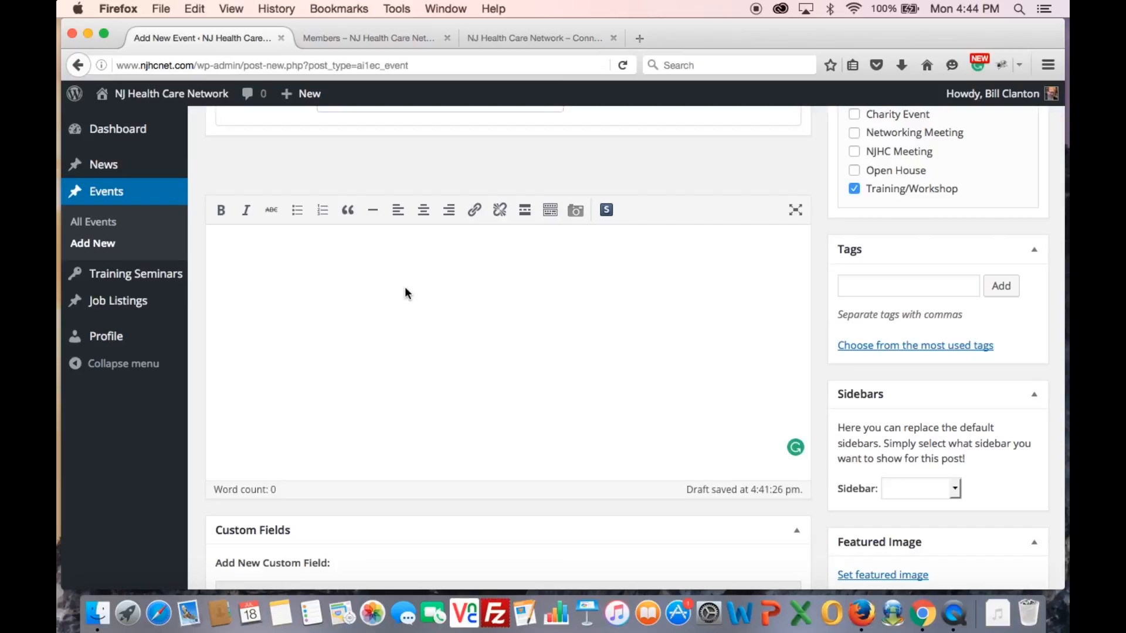
Type a placeholder description line, make its ending djf;lkajsdf;lkj bold and italic, keep it left-aligned
text(;alkdsfj;laksdjf;l)
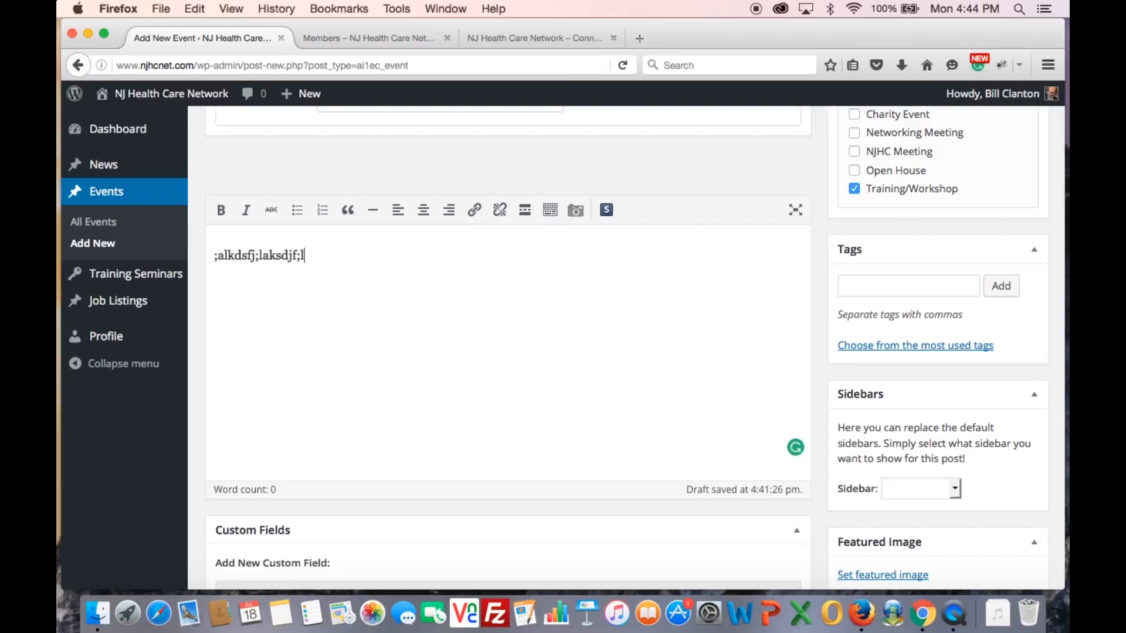
text(ksadjf;lkasdjf;lksdajf;laksdjf;laksdjf;laksdjf;laksdjf;lkajsdf;lkj)
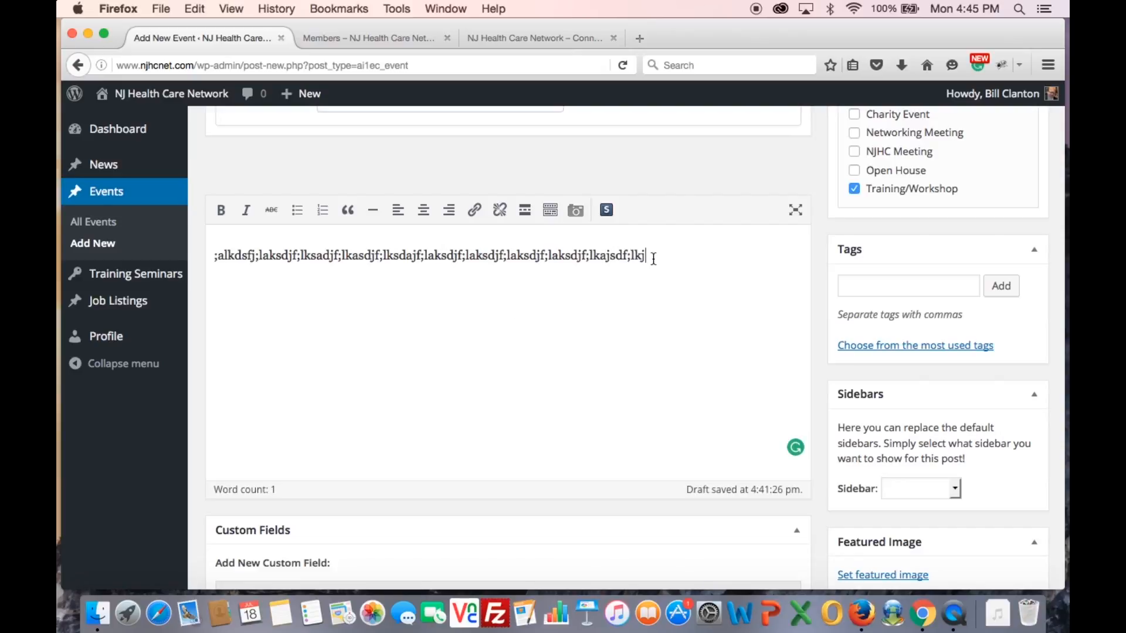
drag(651, 254, 565, 256)
click(574, 256)
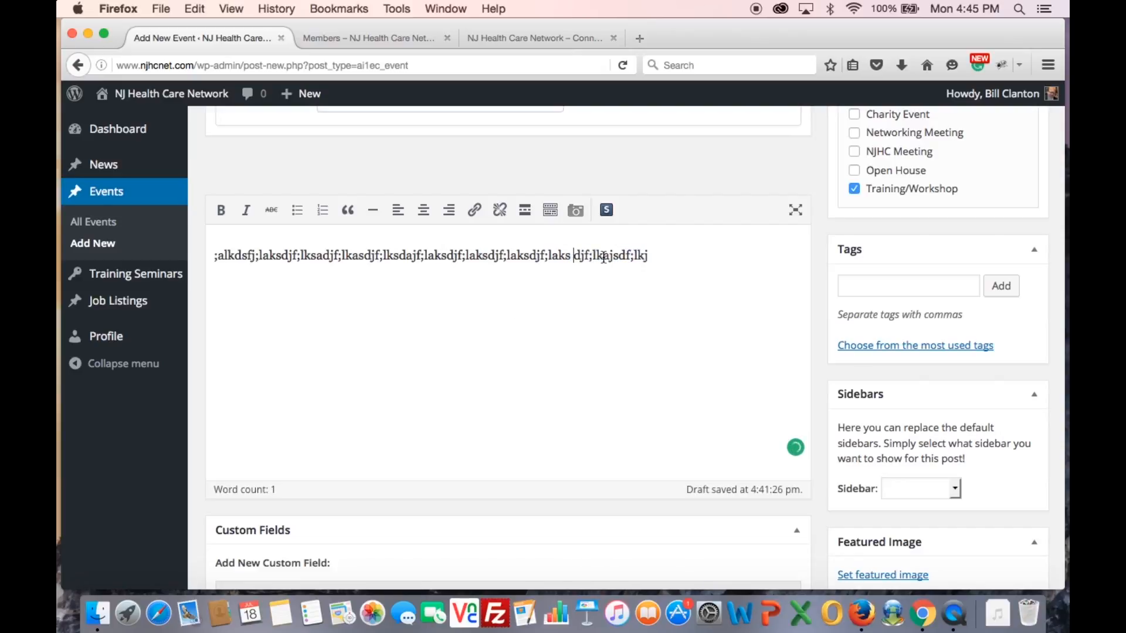
drag(652, 255, 573, 256)
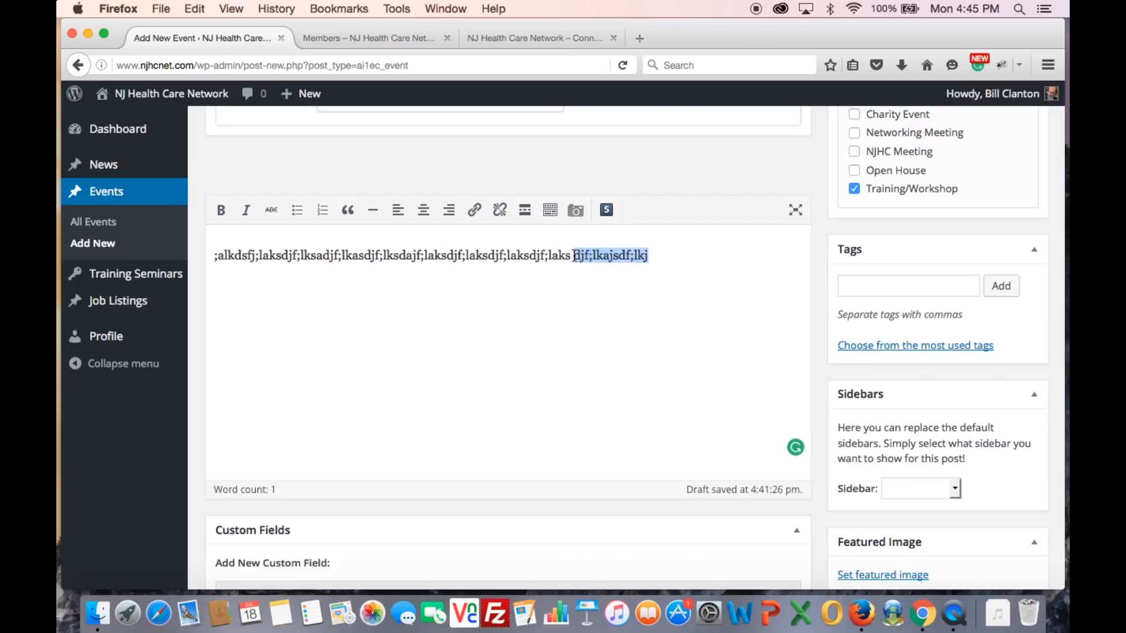
click(221, 210)
click(246, 209)
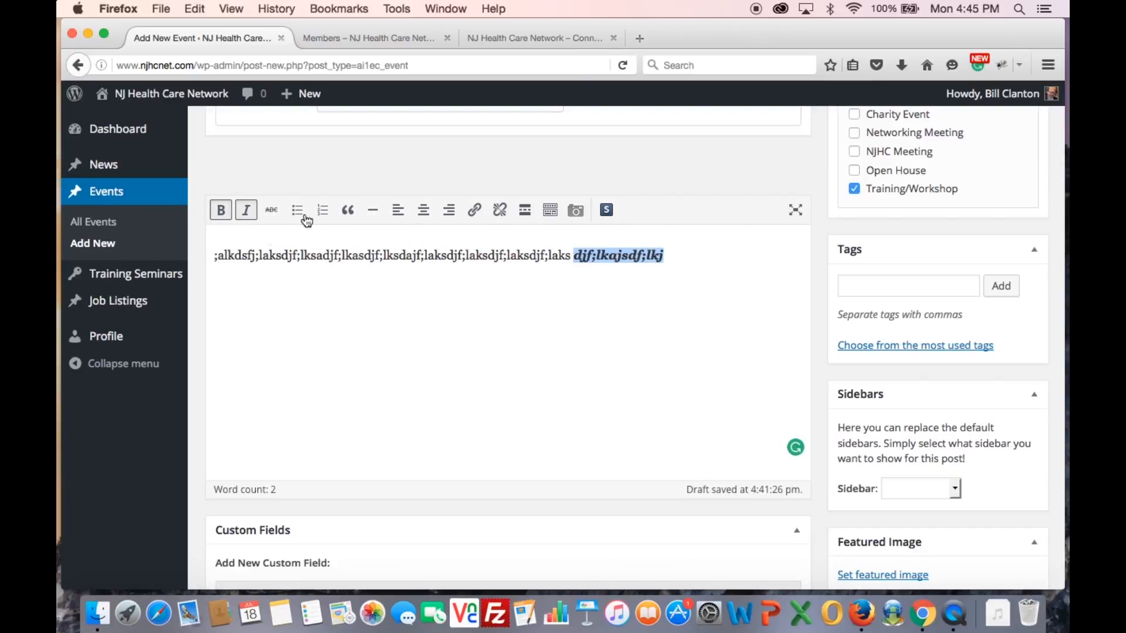
click(423, 211)
click(398, 211)
click(476, 213)
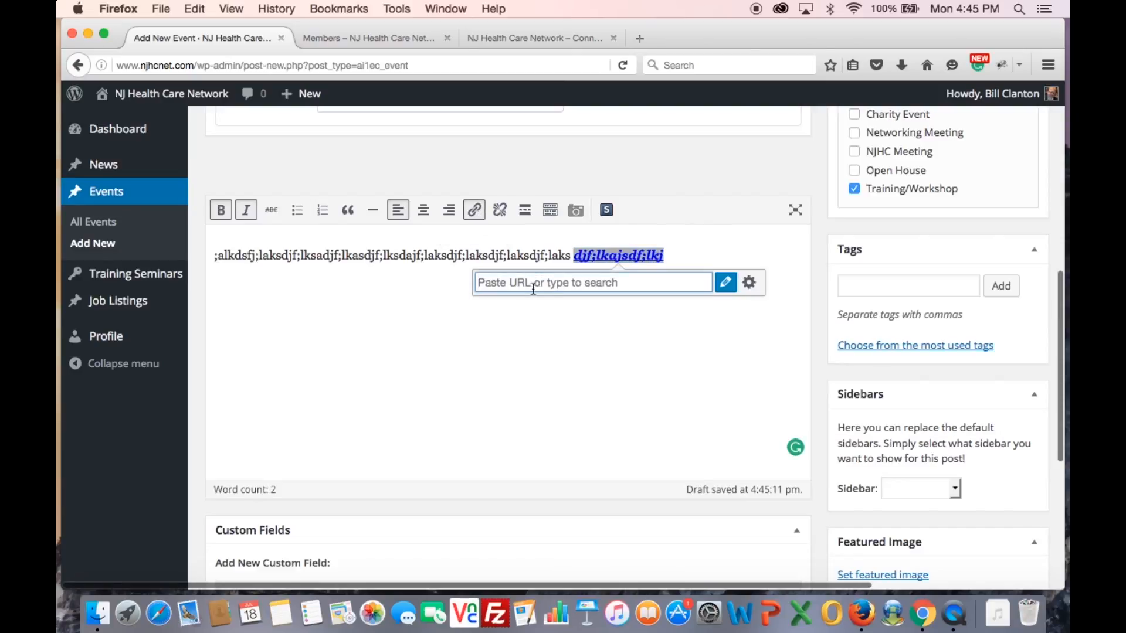
text(google.com)
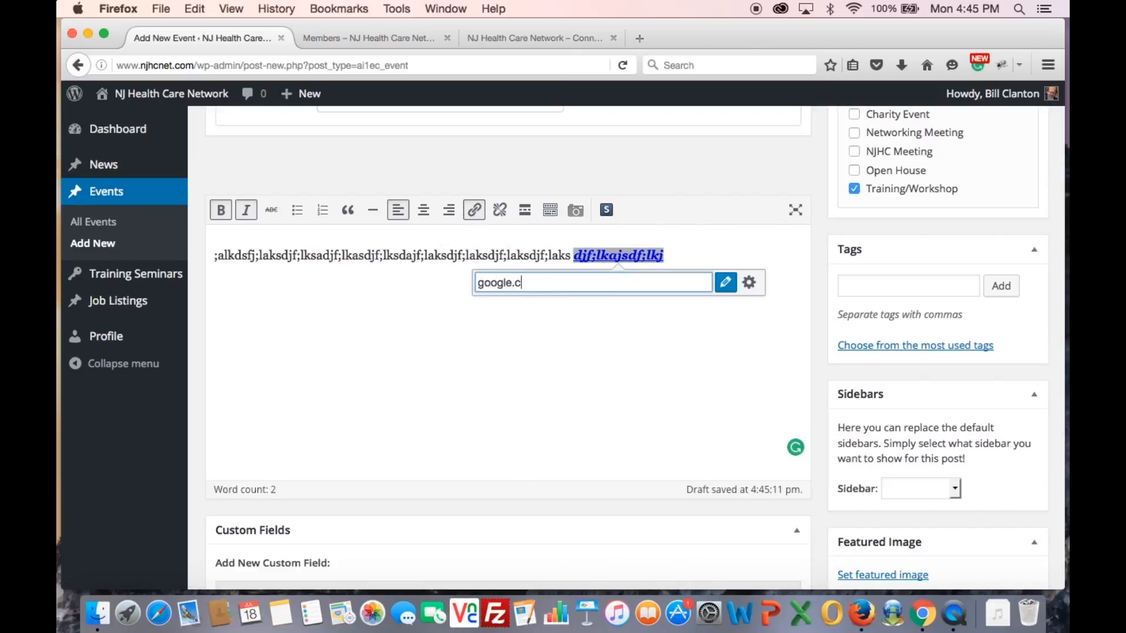
click(620, 360)
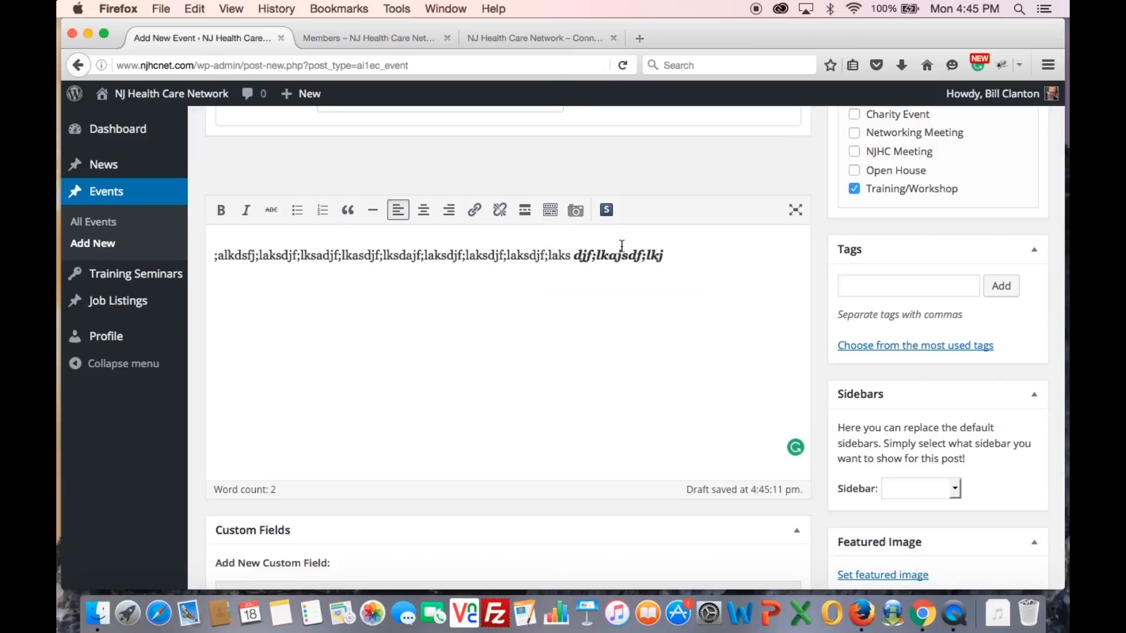
drag(672, 256, 573, 257)
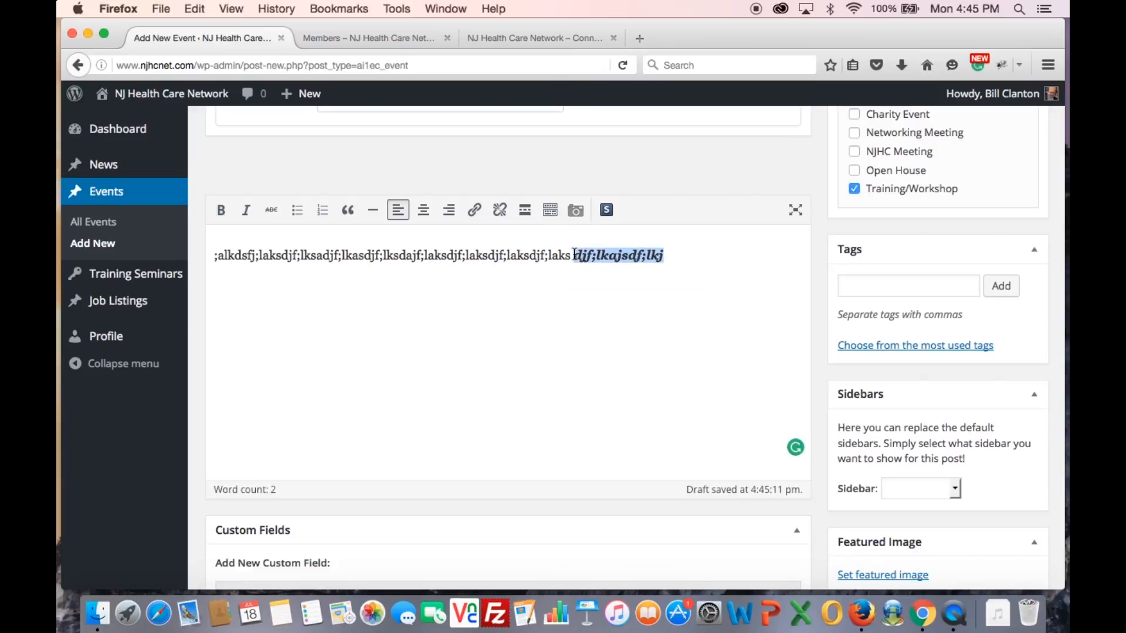
click(474, 210)
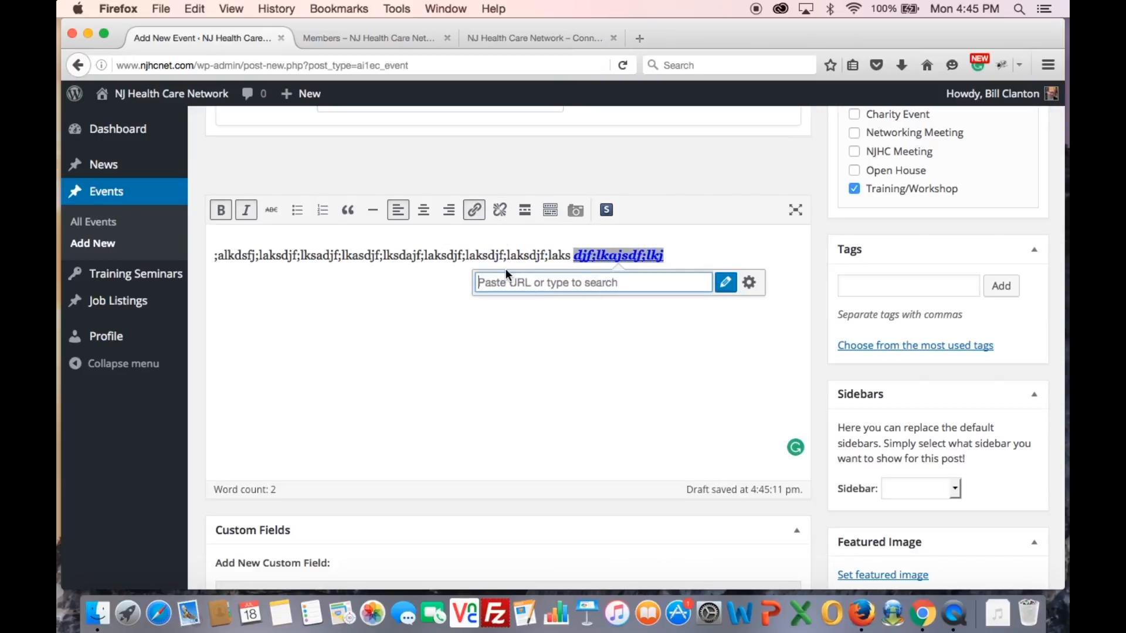
text(http://google.com)
key(Return)
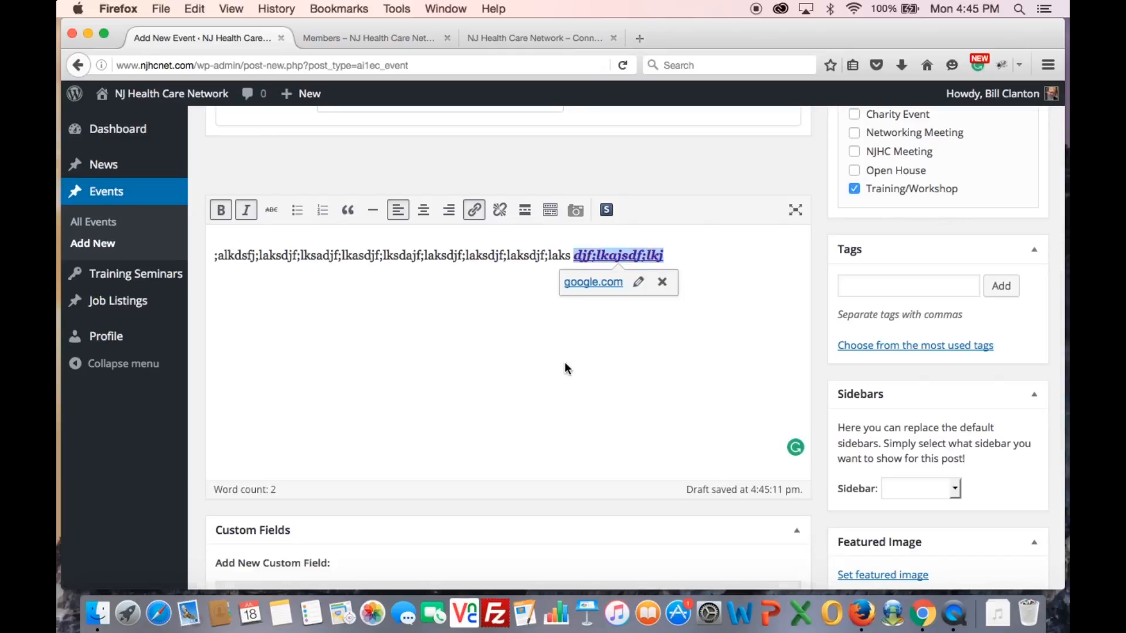
click(632, 328)
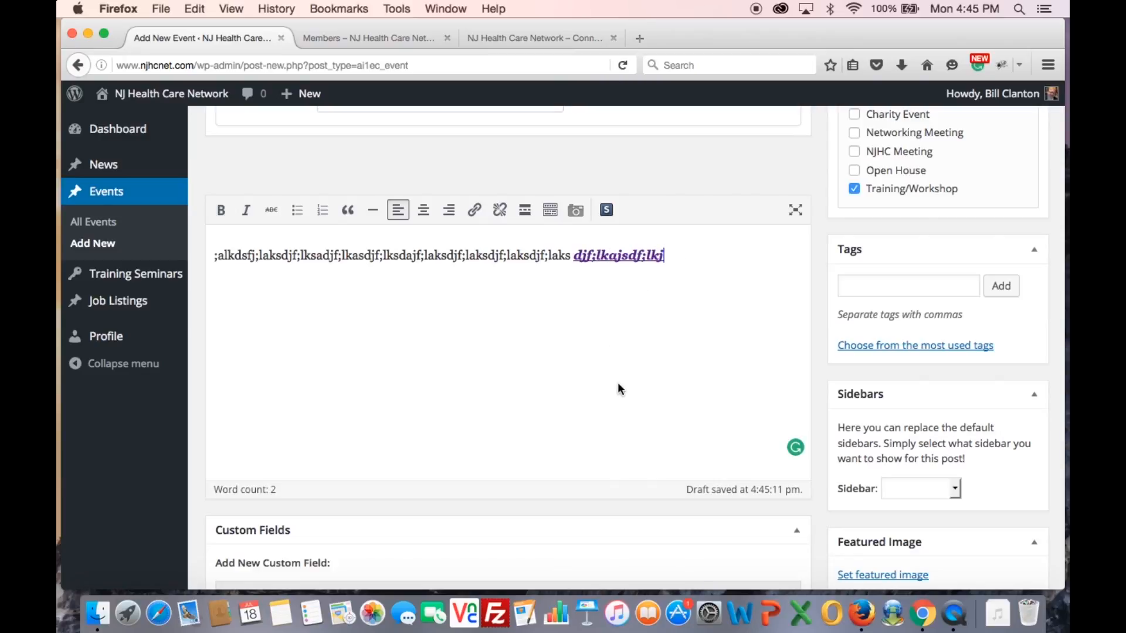
scroll(617, 388, up, 1)
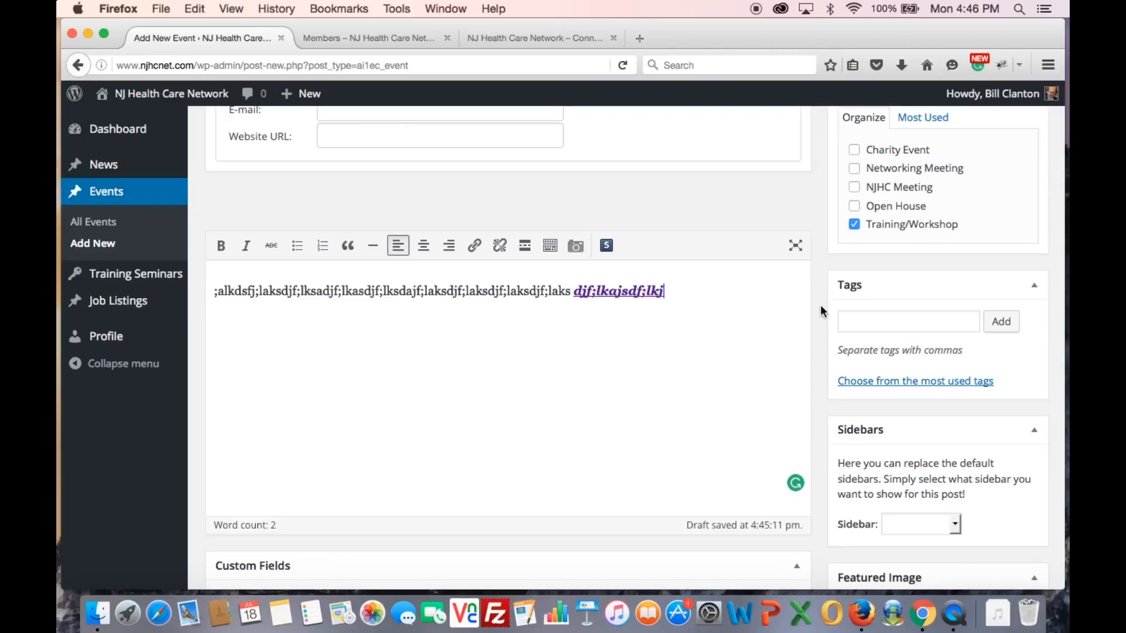
scroll(820, 310, up, 1)
scroll(821, 313, down, 5)
scroll(820, 316, up, 5)
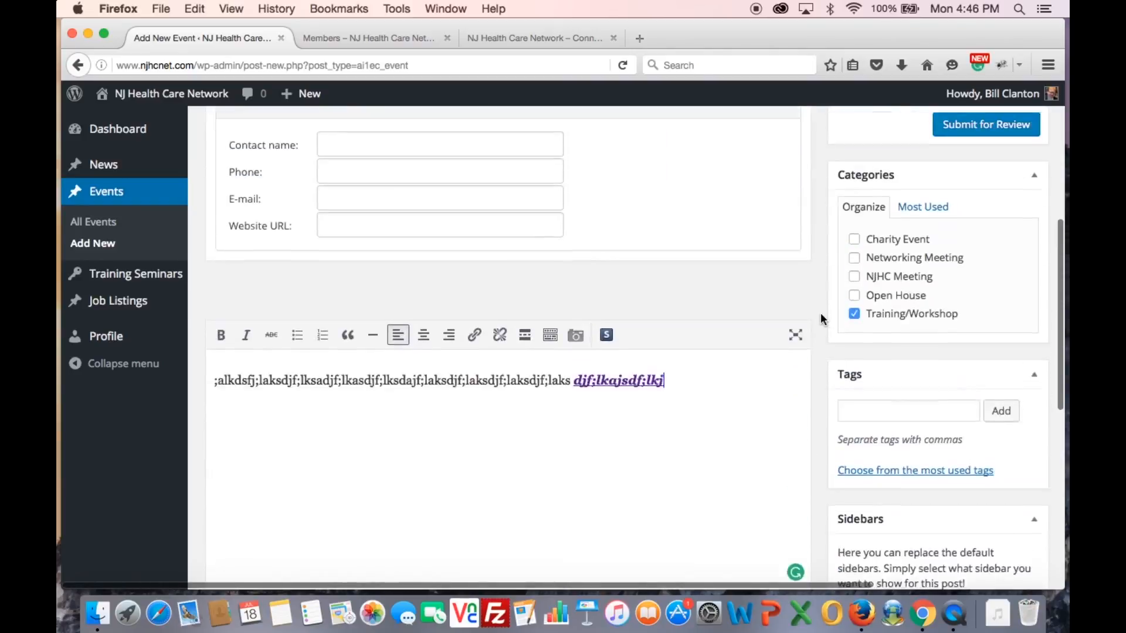
scroll(821, 316, up, 5)
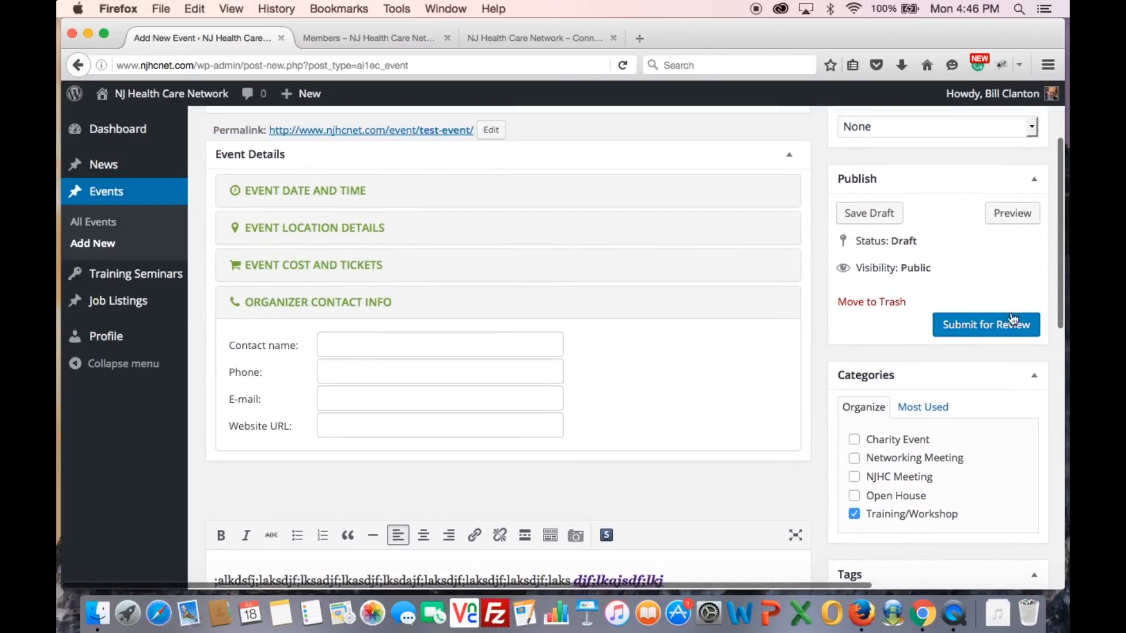